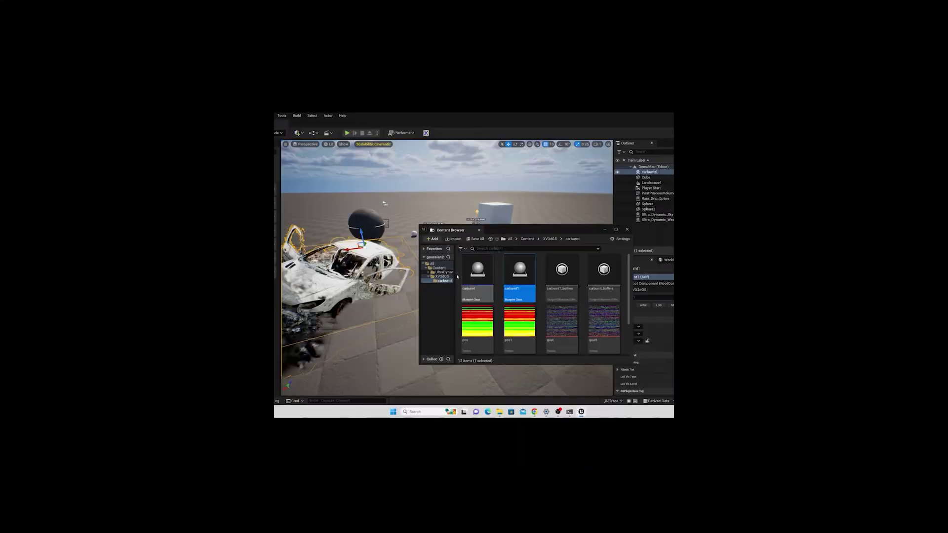
# - Launch the Postshot v0.4.81 beta installer from its downloaded setup file
pyautogui.doubleClick(520, 271)
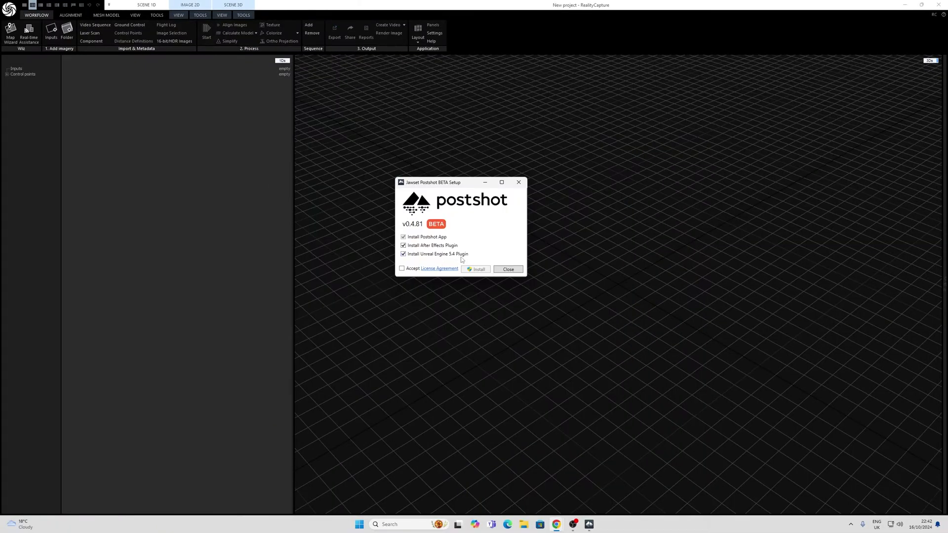
# - Move the Jawset Postshot Setup window up and further to the right
pyautogui.moveTo(449, 183); pyautogui.dragTo(447, 157)
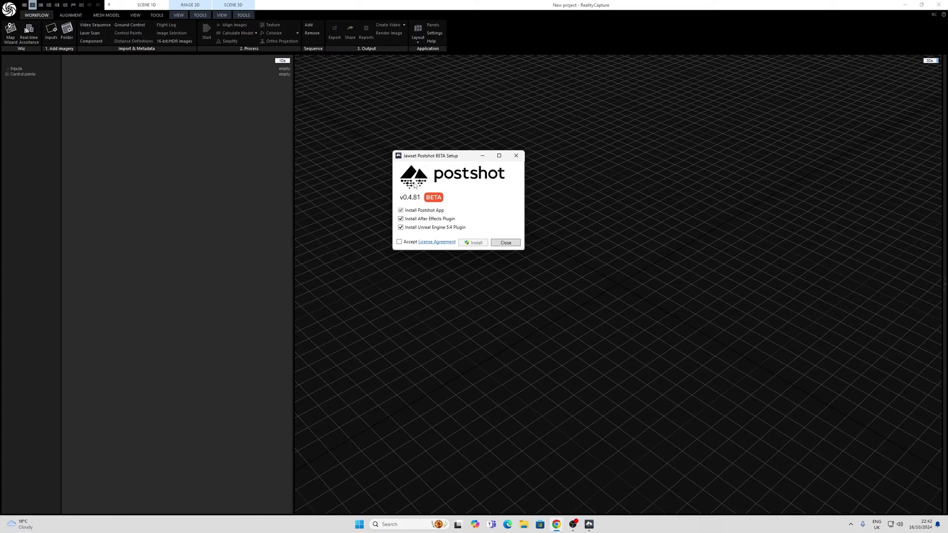
pyautogui.moveTo(431, 160); pyautogui.dragTo(492, 167)
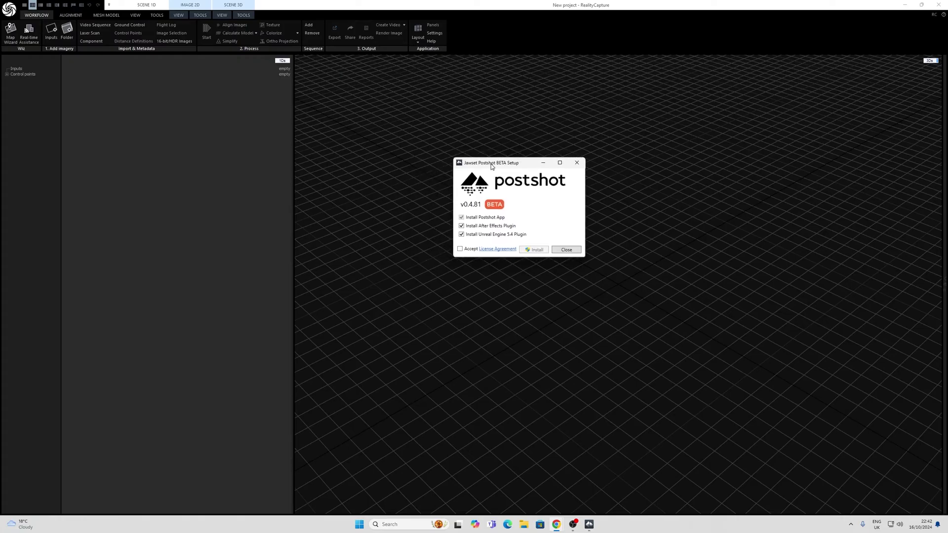
# - Open the Postshot EULA, highlight the first Use of data paragraph, then close Edge
pyautogui.click(500, 249)
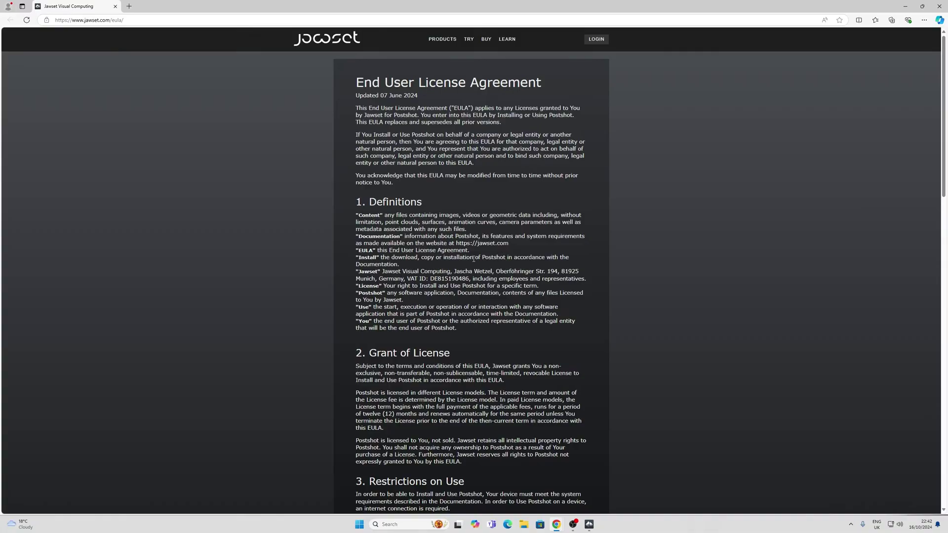
pyautogui.scroll(-10, 473, 259)
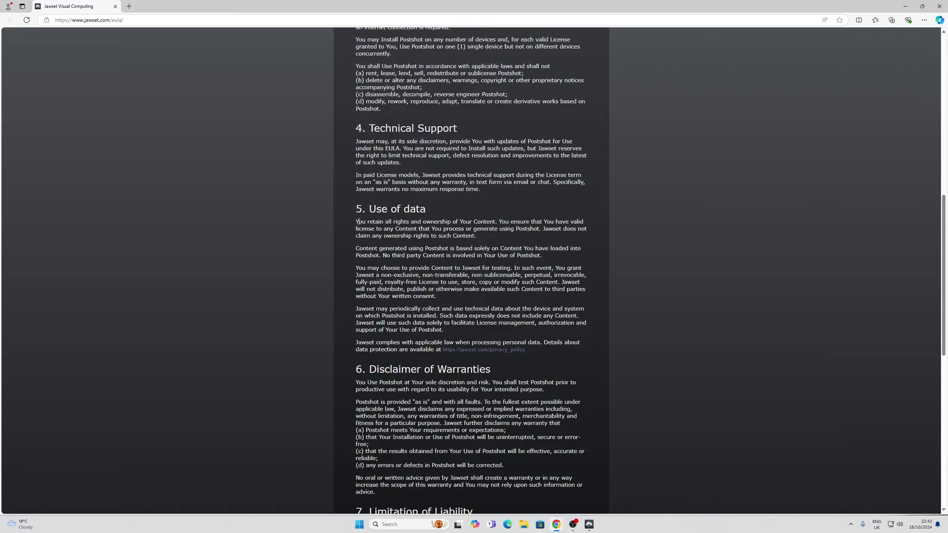
pyautogui.moveTo(356, 222); pyautogui.dragTo(477, 236)
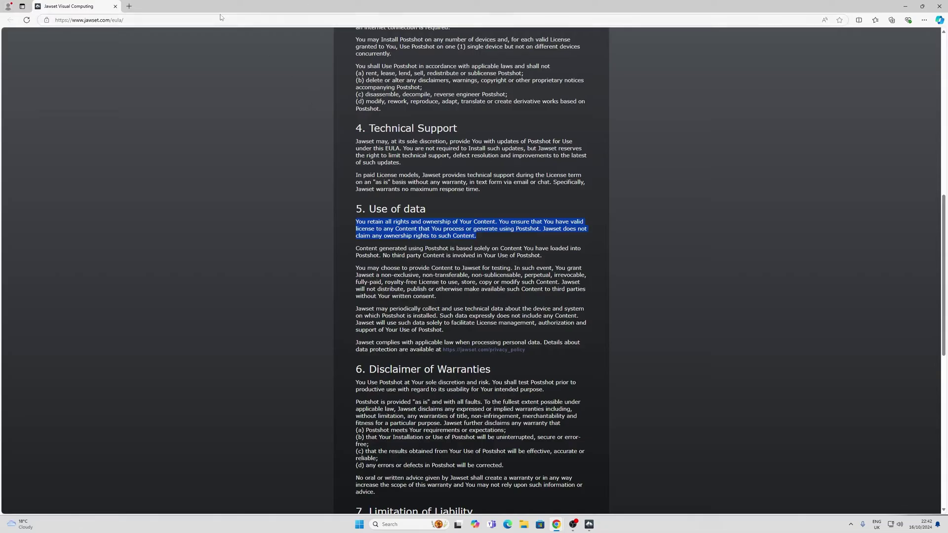
pyautogui.click(938, 6)
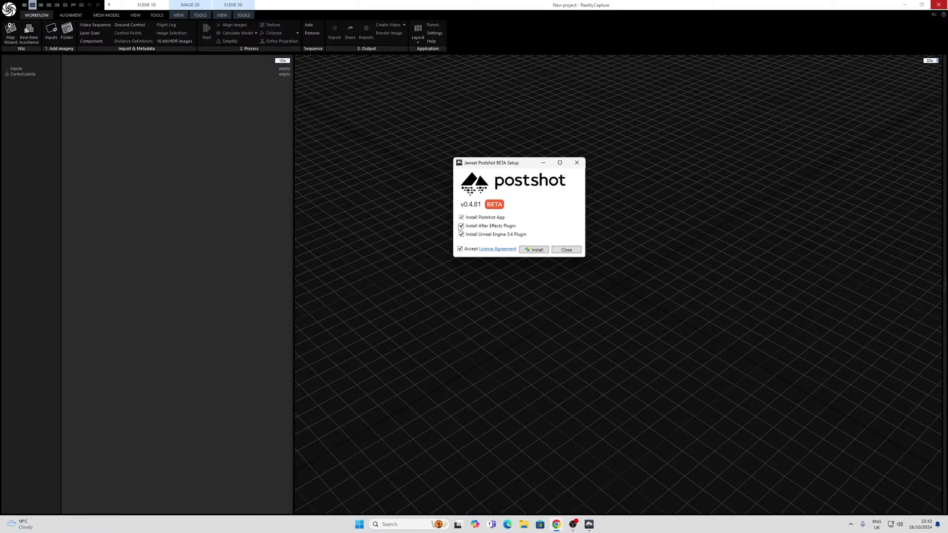
# - Install Postshot with only the Unreal Engine 5.4 plugin, skipping After Effects, then close the installer
pyautogui.click(462, 226)
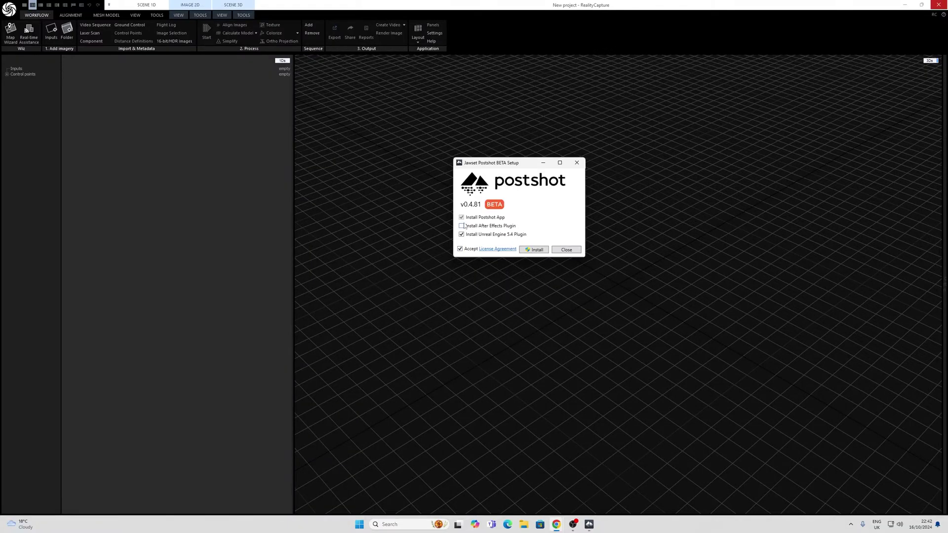
pyautogui.click(536, 250)
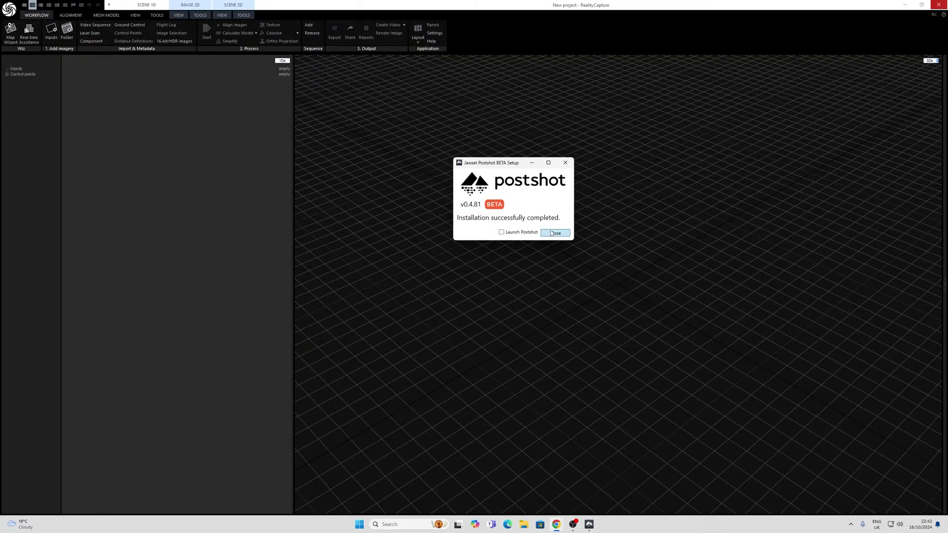
pyautogui.click(554, 233)
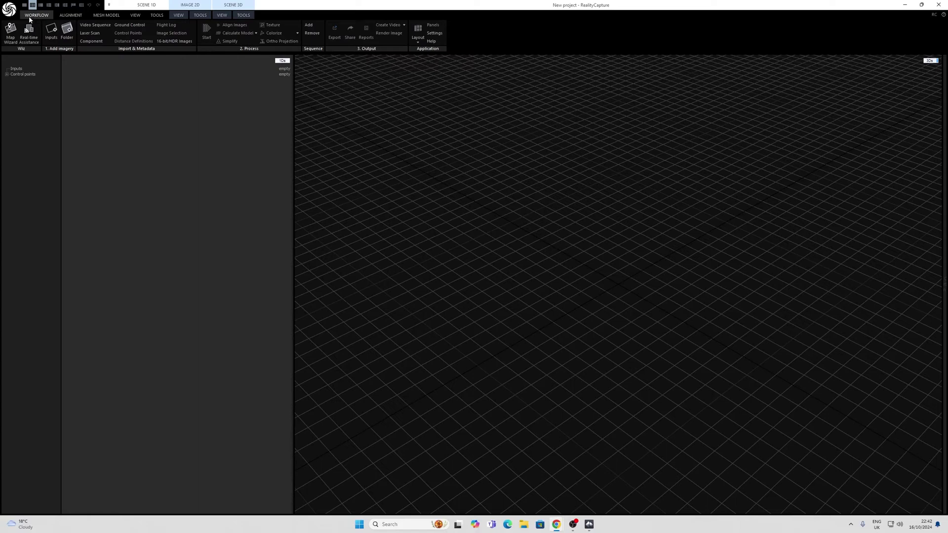
# - Import the 336 burnt-out car photos as inputs and select the first image
pyautogui.click(51, 32)
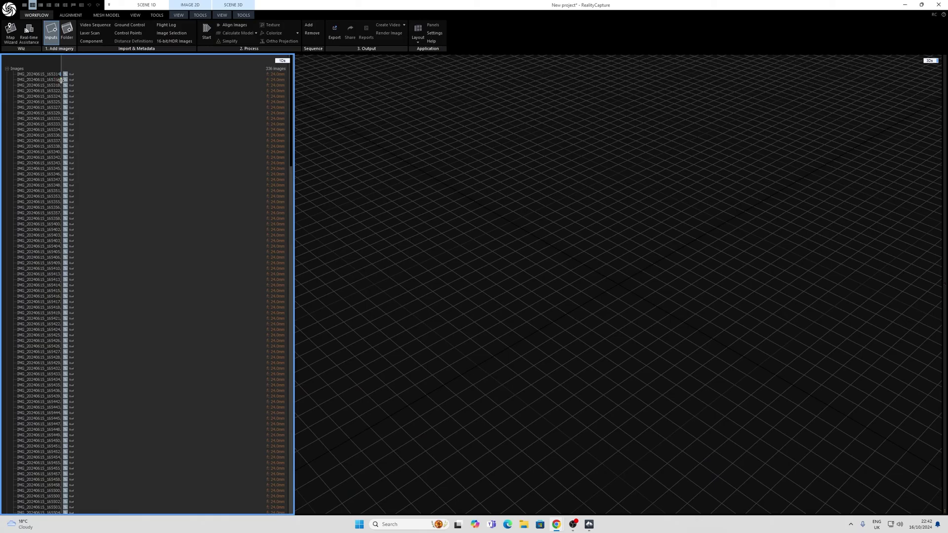
pyautogui.click(40, 75)
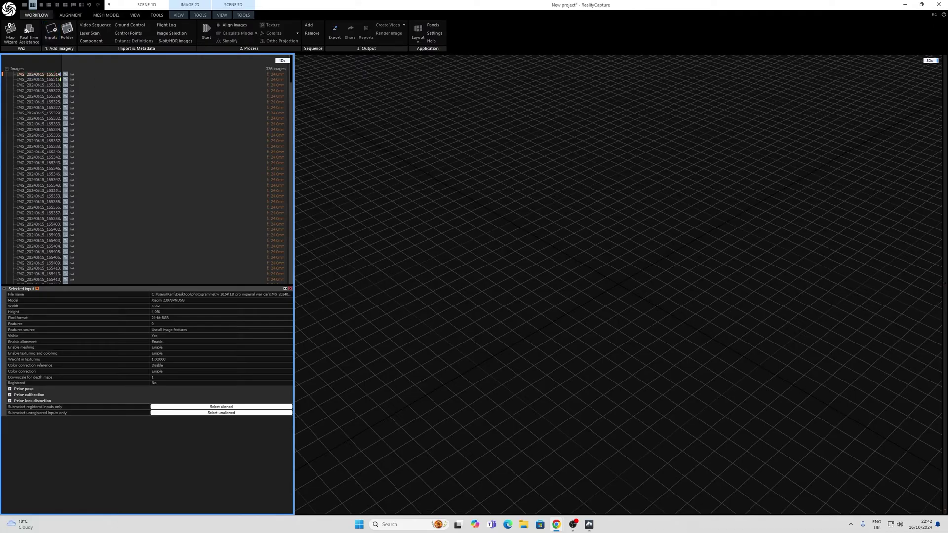
# - Switch the main view to 2D to display the selected wreck photo
pyautogui.click(930, 60)
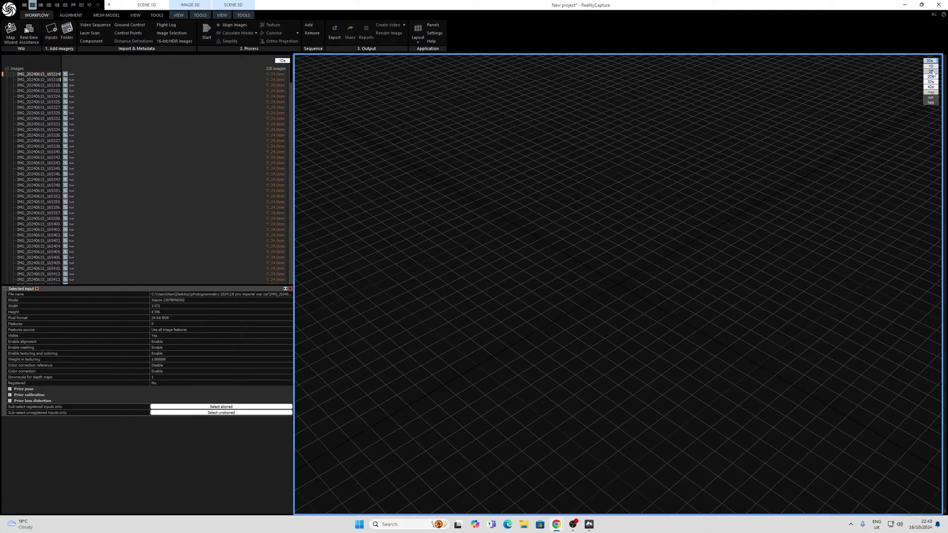
pyautogui.click(931, 72)
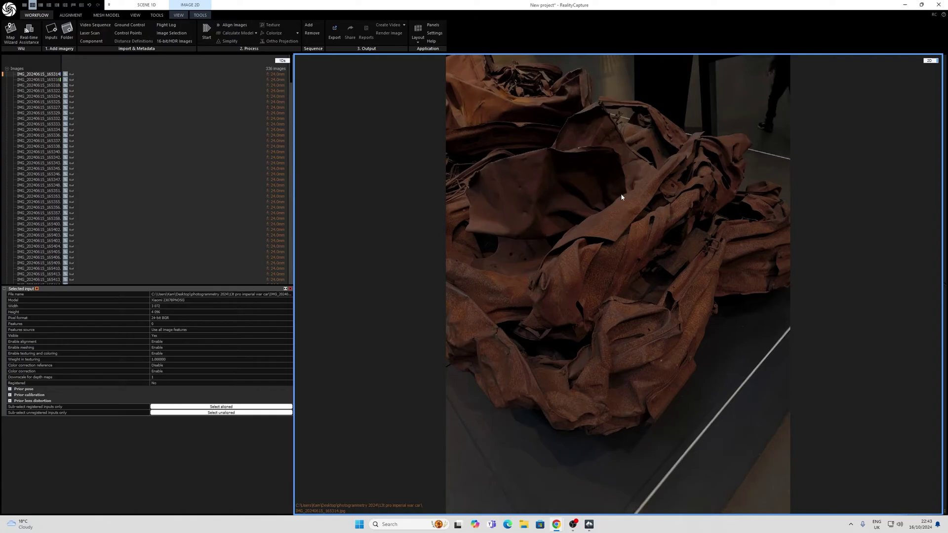
pyautogui.scroll(-2, 585, 213)
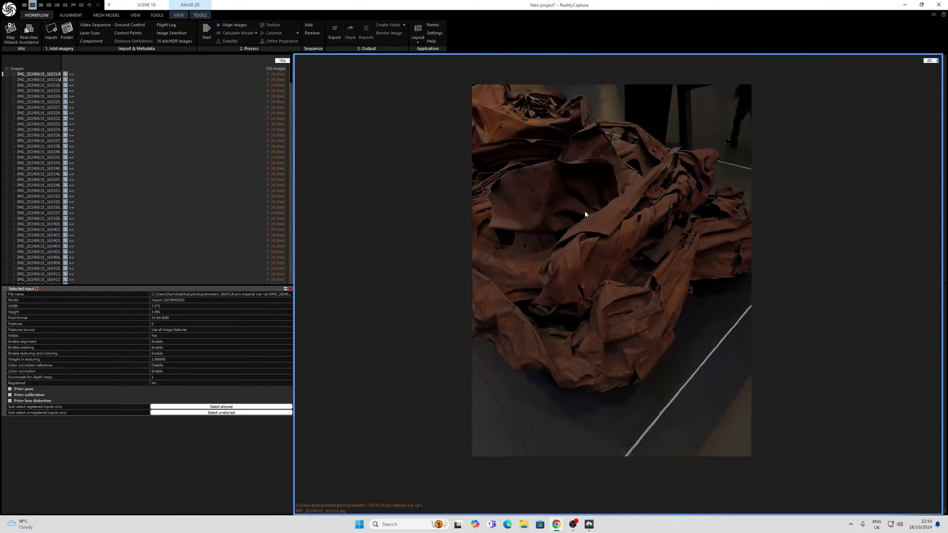
pyautogui.scroll(2, 585, 213)
pyautogui.scroll(-1, 585, 212)
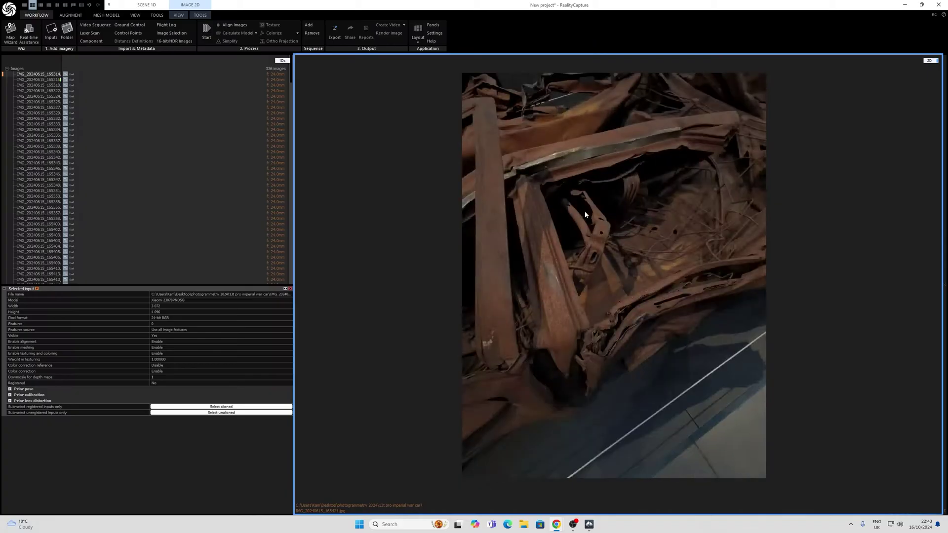
# - Browse forward through eight successive wreck photos with the Right arrow
pyautogui.press('Right')
pyautogui.press('Right')
pyautogui.press('Right')
pyautogui.press('Right')
pyautogui.press('Right')
pyautogui.press('Right')
pyautogui.press('Right')
pyautogui.press('Right')
pyautogui.press('Right')
pyautogui.press('Right')
pyautogui.press('Right')
pyautogui.press('Right')
pyautogui.press('Right')
pyautogui.press('Right')
pyautogui.press('Right')
pyautogui.press('Right')
pyautogui.press('Right')
pyautogui.press('Right')
pyautogui.press('Right')
pyautogui.press('Right')
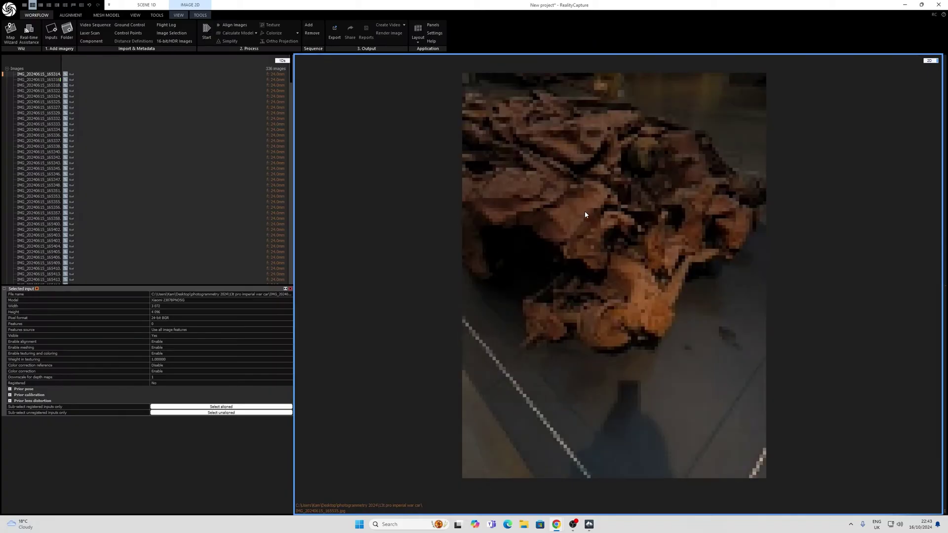
pyautogui.press('Right')
pyautogui.press('Right')
pyautogui.press('Right')
pyautogui.press('Right')
pyautogui.press('Right')
pyautogui.press('Right')
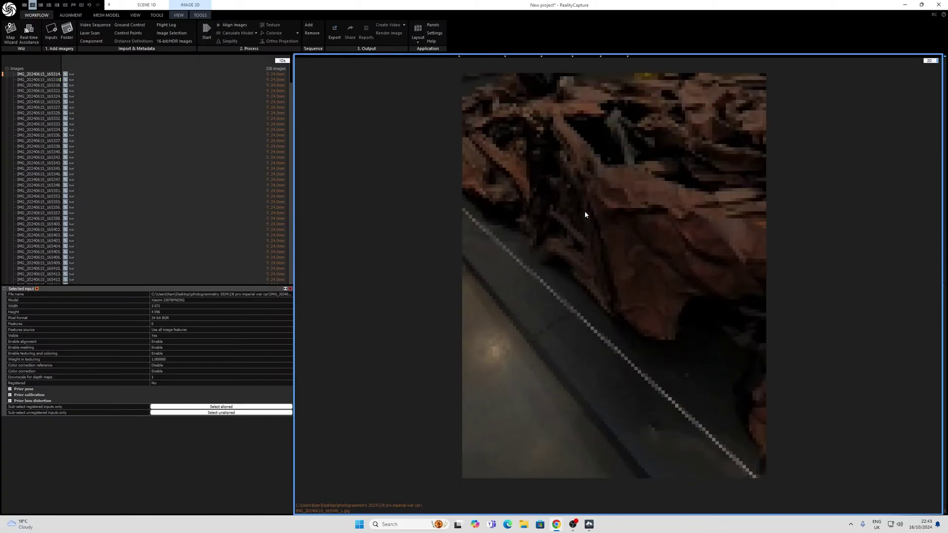
pyautogui.press('Right')
pyautogui.press('Right')
pyautogui.press('Right')
pyautogui.press('Right')
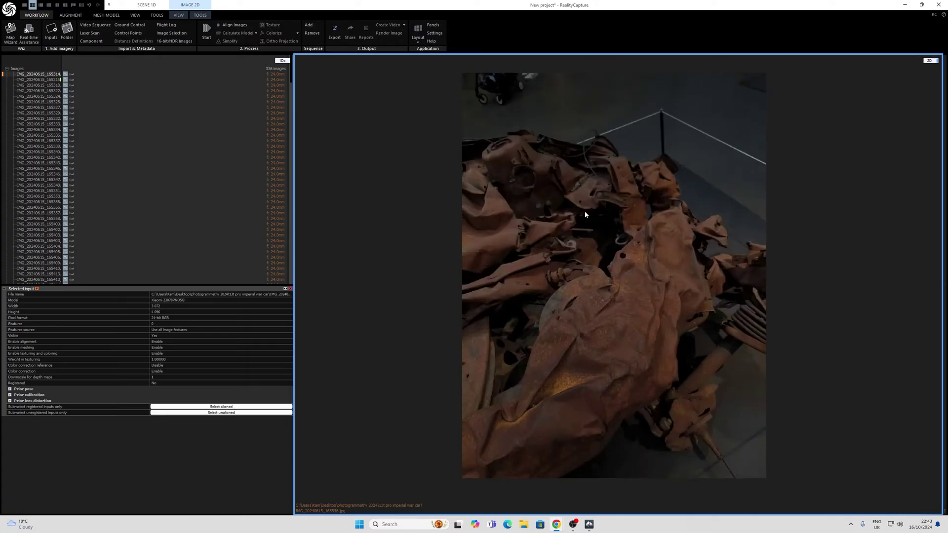
pyautogui.press('Right')
pyautogui.press('Right')
pyautogui.press('Right')
pyautogui.press('Right')
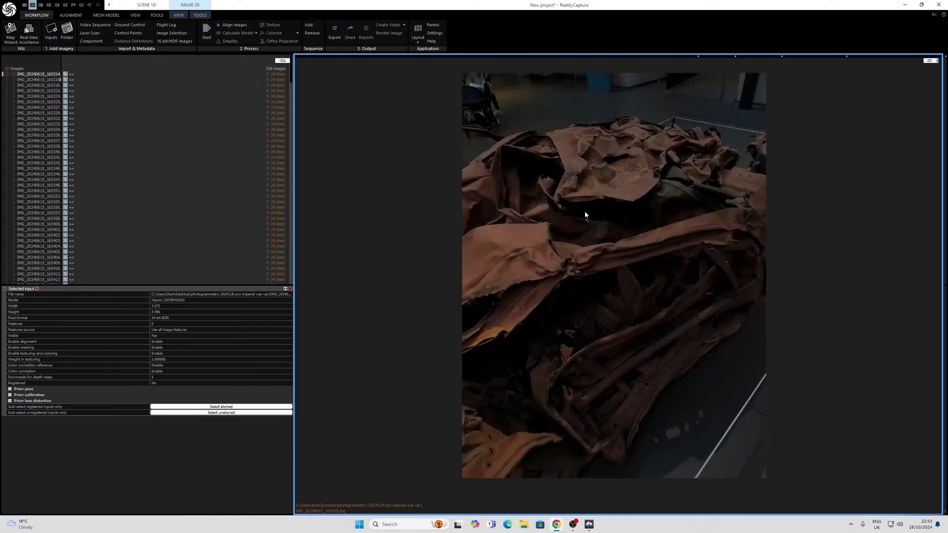
pyautogui.press('Right')
pyautogui.press('Right')
pyautogui.press('Right')
pyautogui.press('Right')
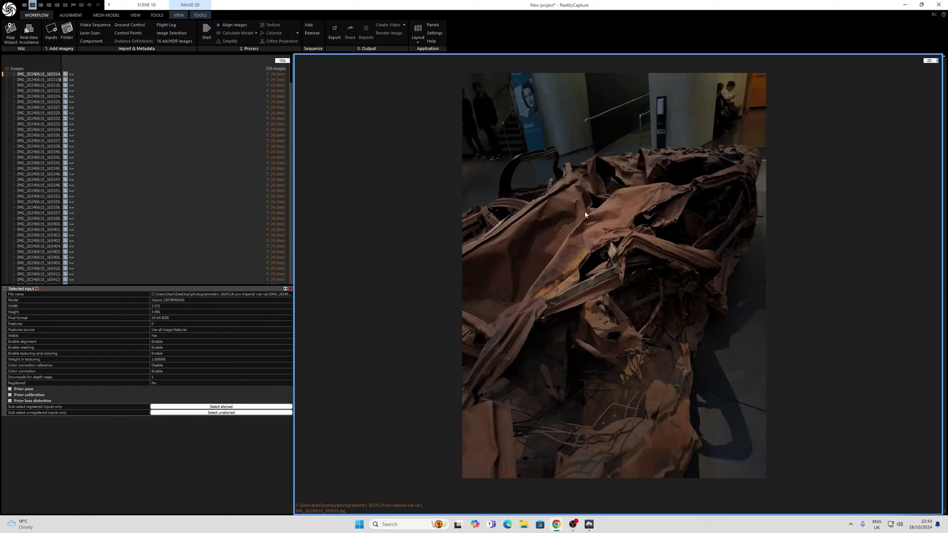
pyautogui.press('Right')
pyautogui.press('Right')
pyautogui.press('Right')
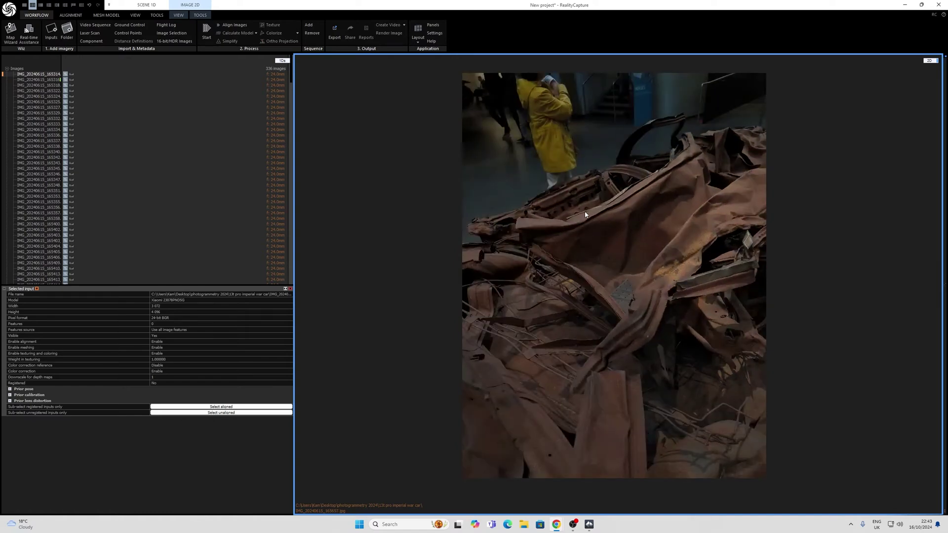
pyautogui.press('Right')
pyautogui.press('Right')
pyautogui.press('Right')
pyautogui.press('Right')
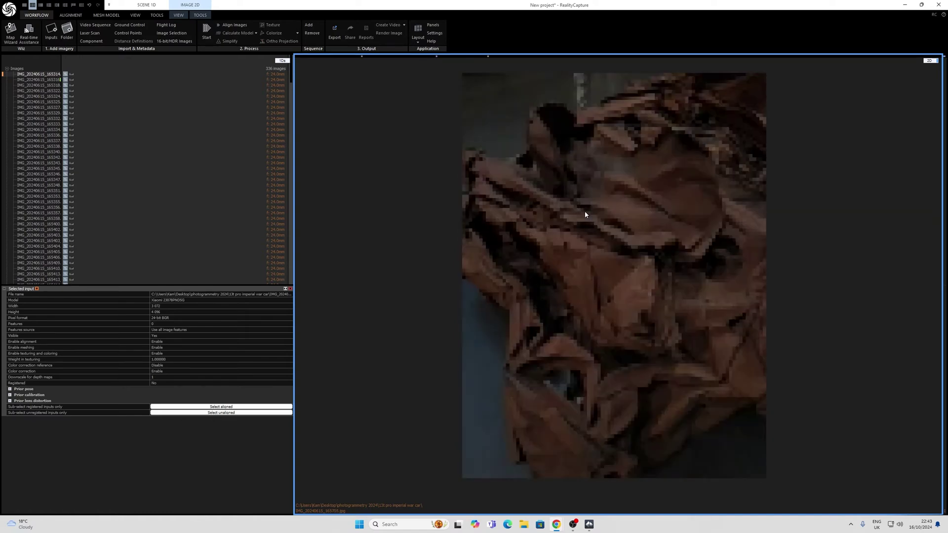
pyautogui.press('Right')
pyautogui.press('Right')
pyautogui.press('Right')
pyautogui.press('Right')
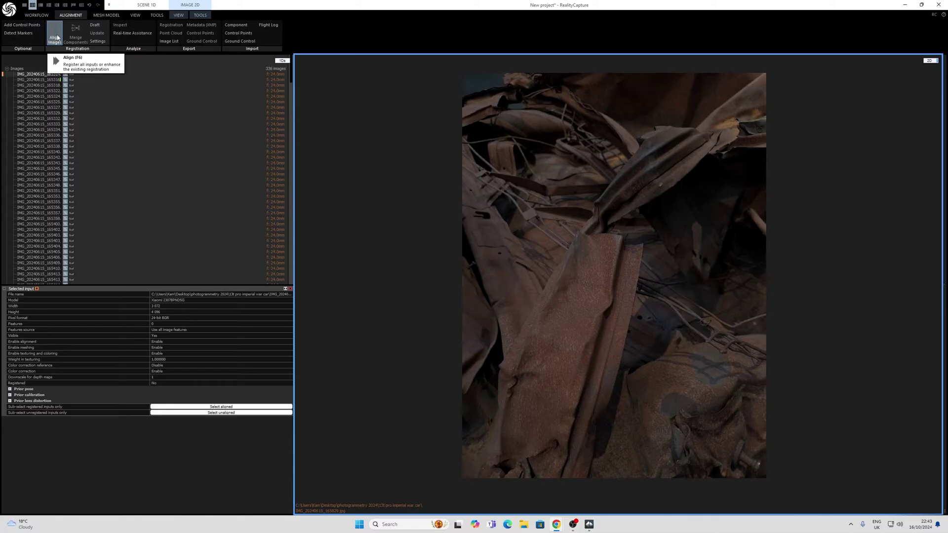
# - Align all 336 images and orbit the resulting sparse point cloud and cameras
pyautogui.click(56, 38)
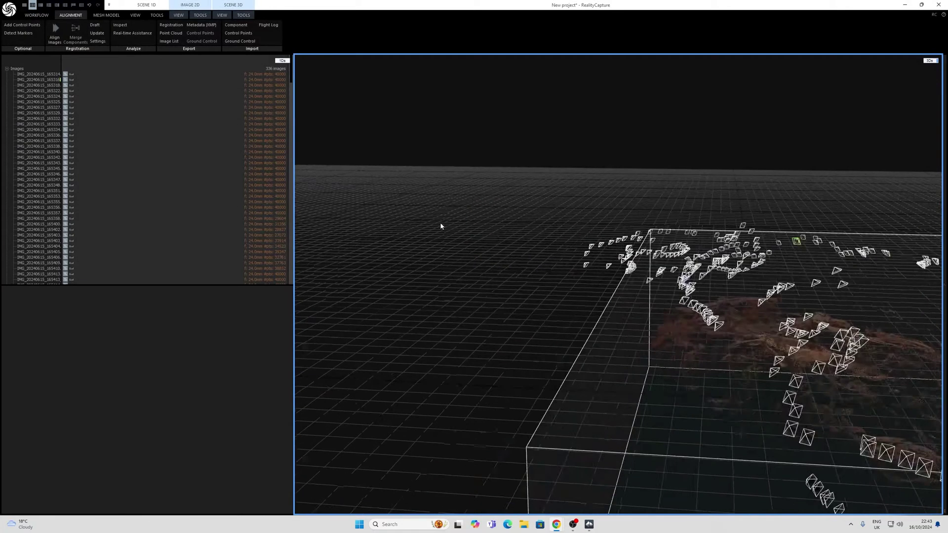
pyautogui.moveTo(440, 223); pyautogui.dragTo(527, 281)
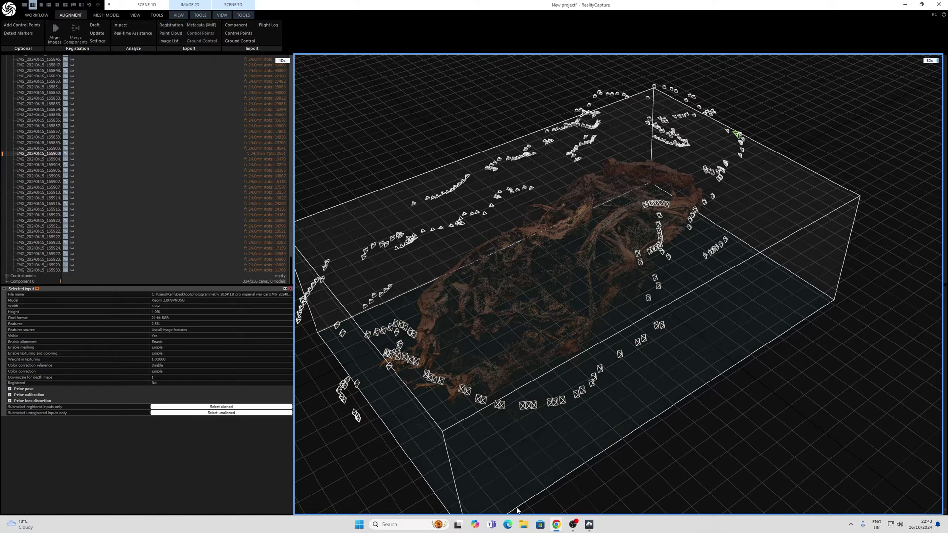
# - Export the camera registration as imperialcar.csv using internal/external camera parameters format
pyautogui.click(72, 127)
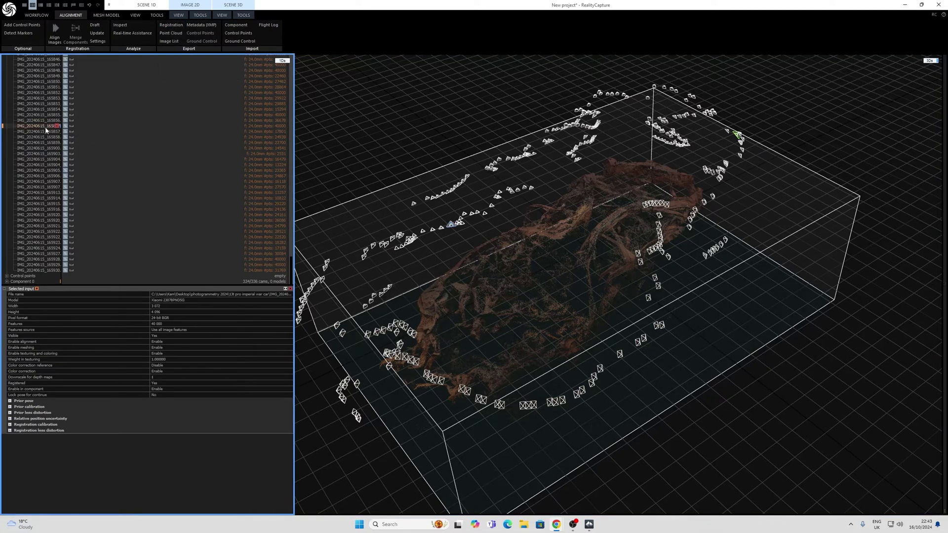
pyautogui.click(170, 27)
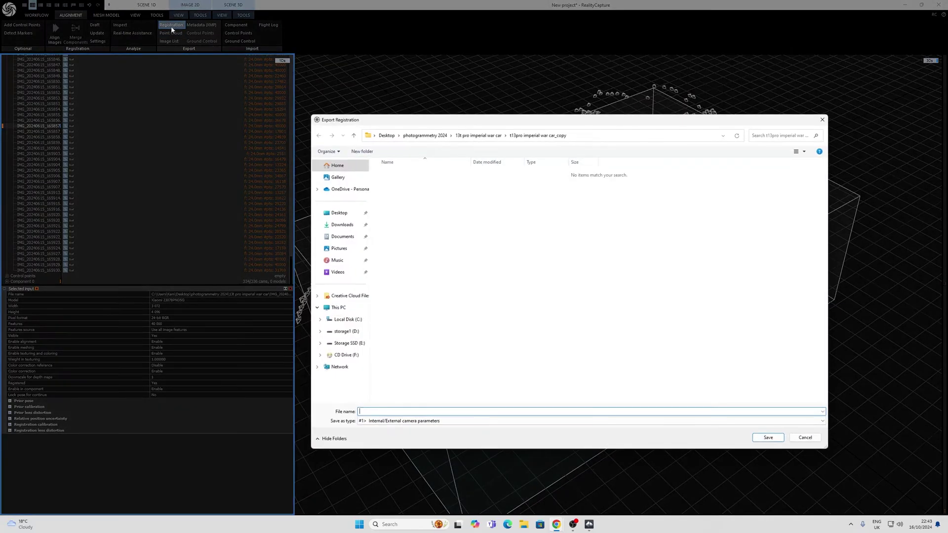
pyautogui.click(455, 421)
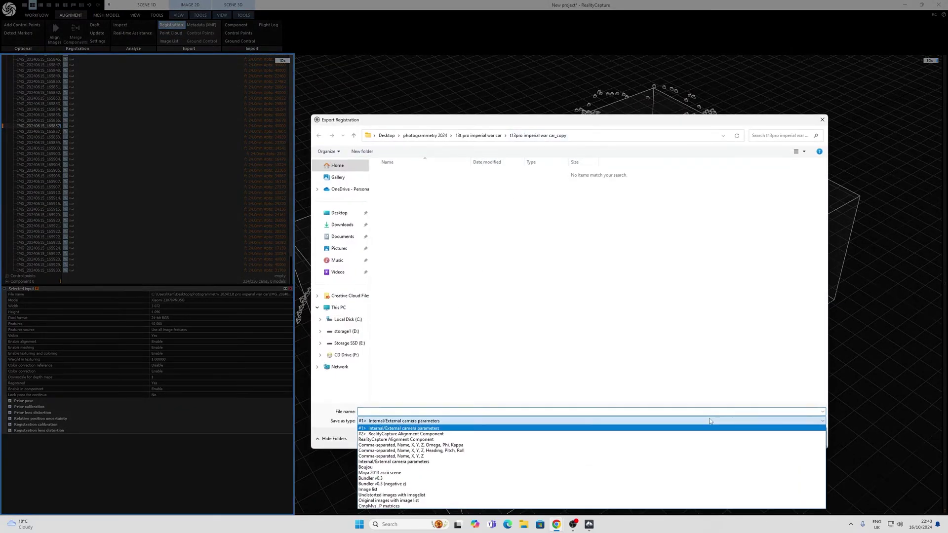
pyautogui.click(416, 463)
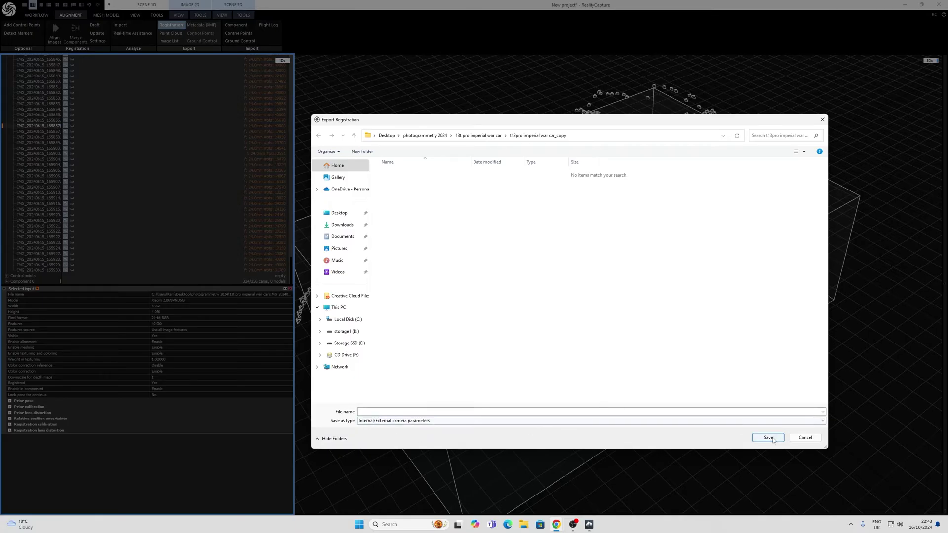
pyautogui.click(455, 411)
pyautogui.write('car')
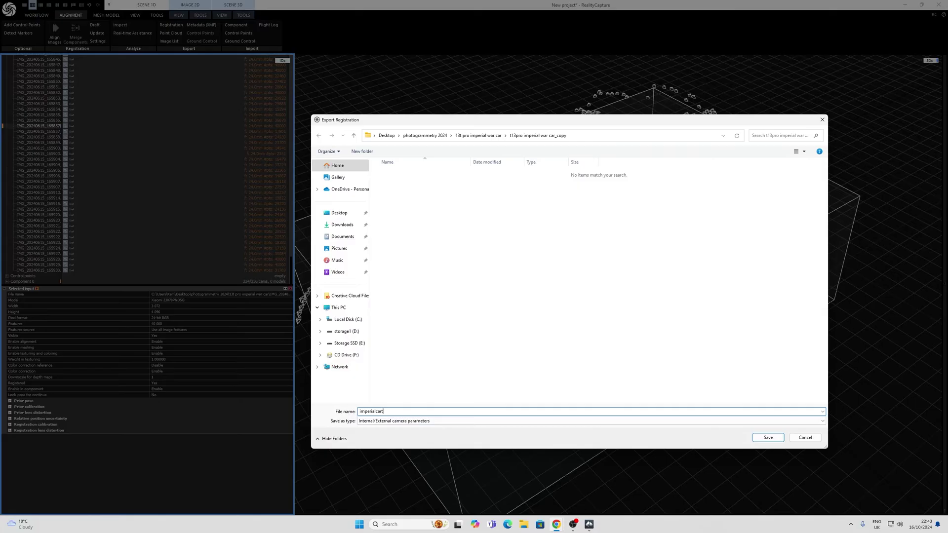
pyautogui.click(781, 441)
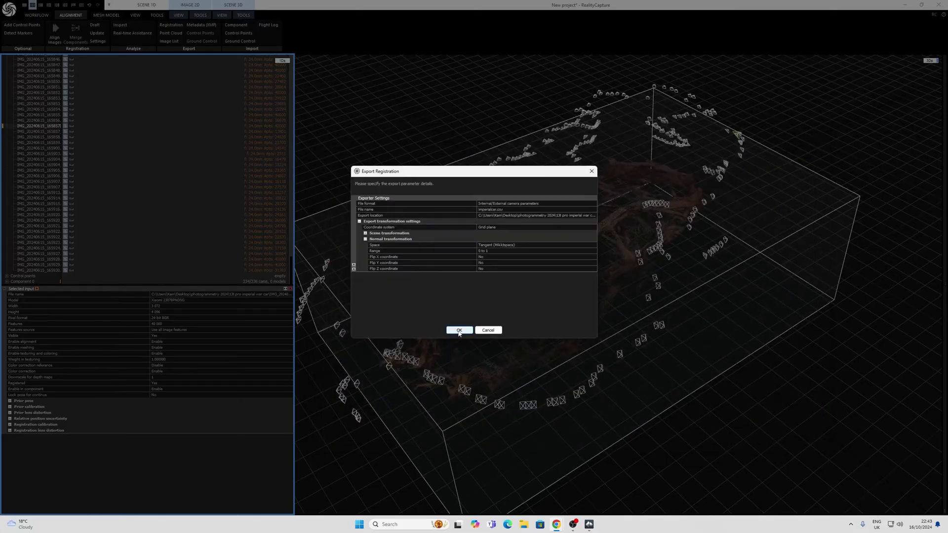
pyautogui.click(458, 330)
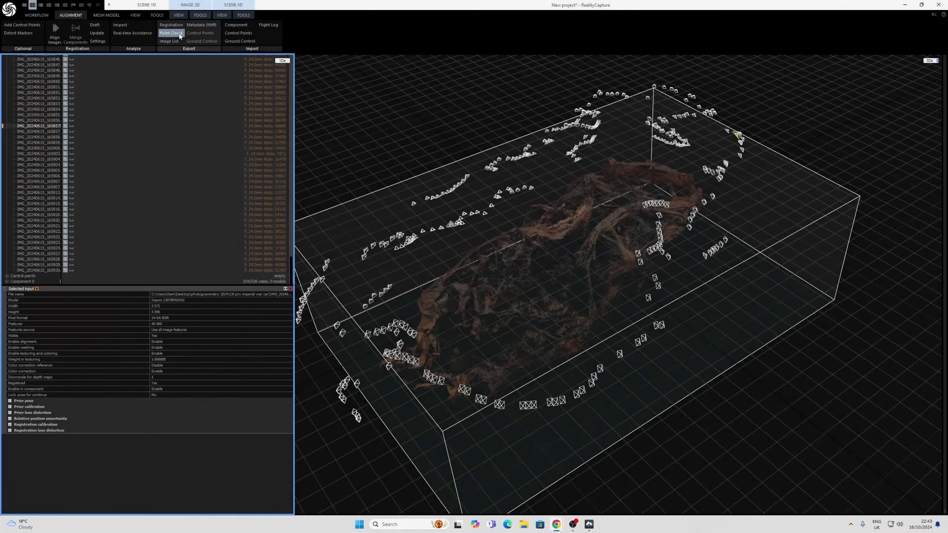
# - Export the sparse point cloud as imperialcar.ply with Export ascii set to False
pyautogui.click(179, 34)
pyautogui.write('imperialcar')
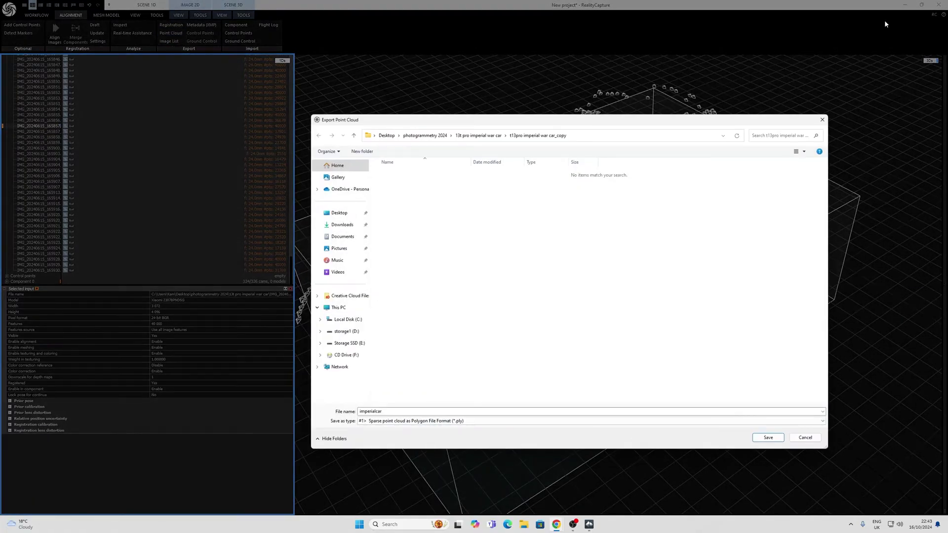
pyautogui.click(441, 421)
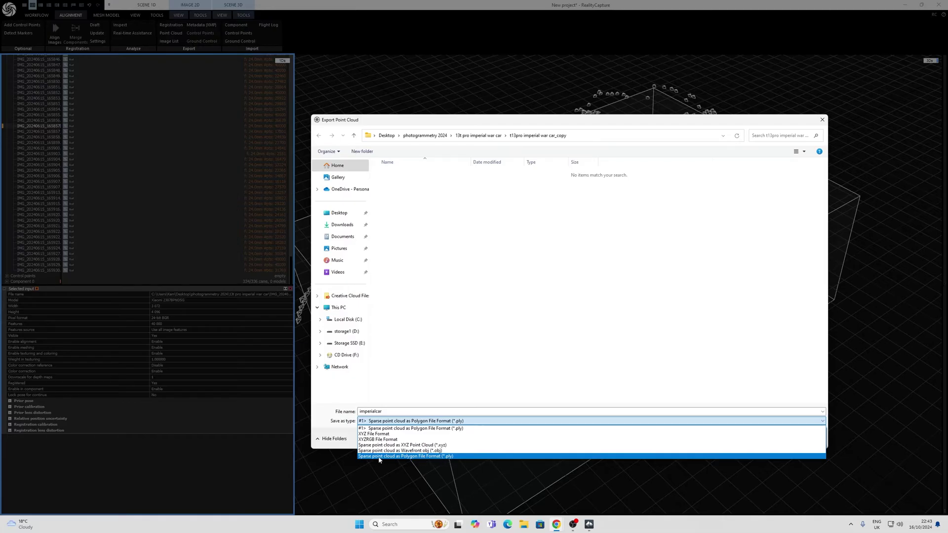
pyautogui.click(443, 457)
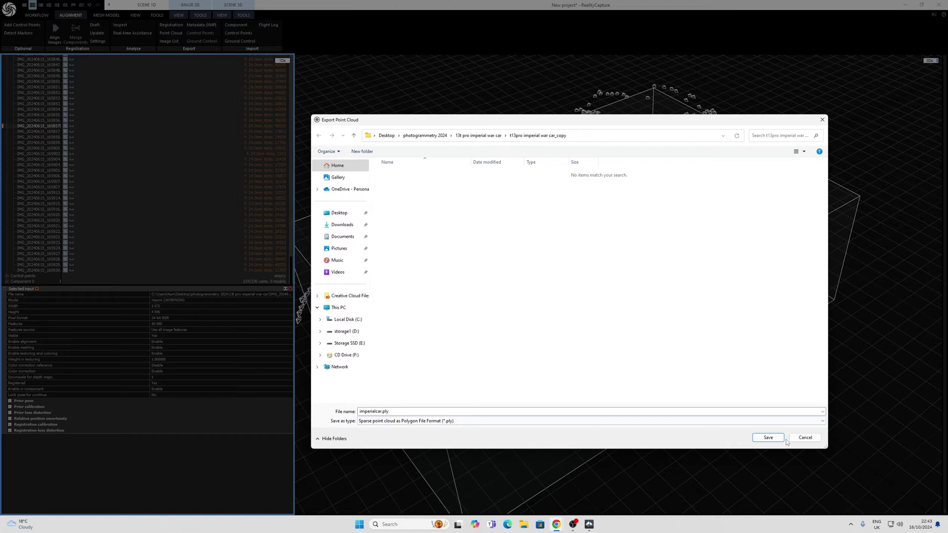
pyautogui.click(768, 437)
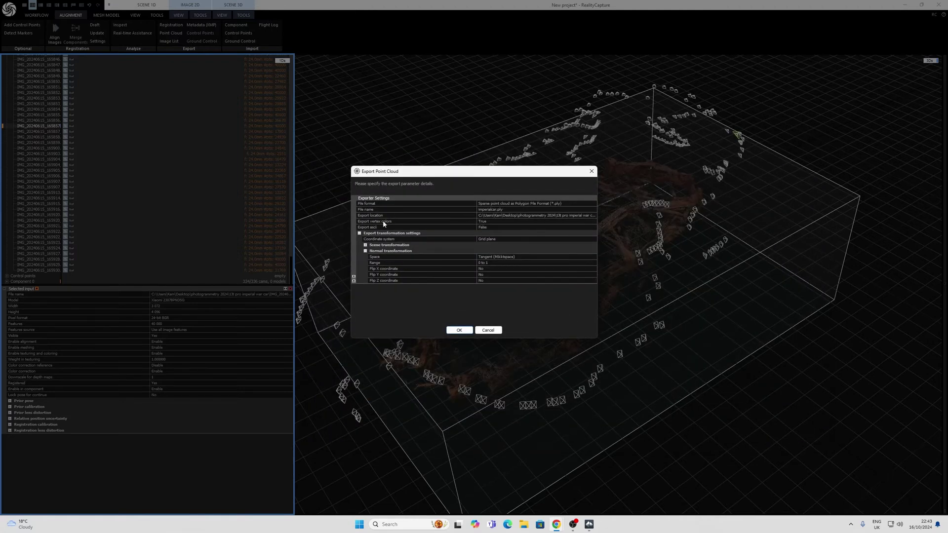
pyautogui.click(499, 226)
pyautogui.click(596, 227)
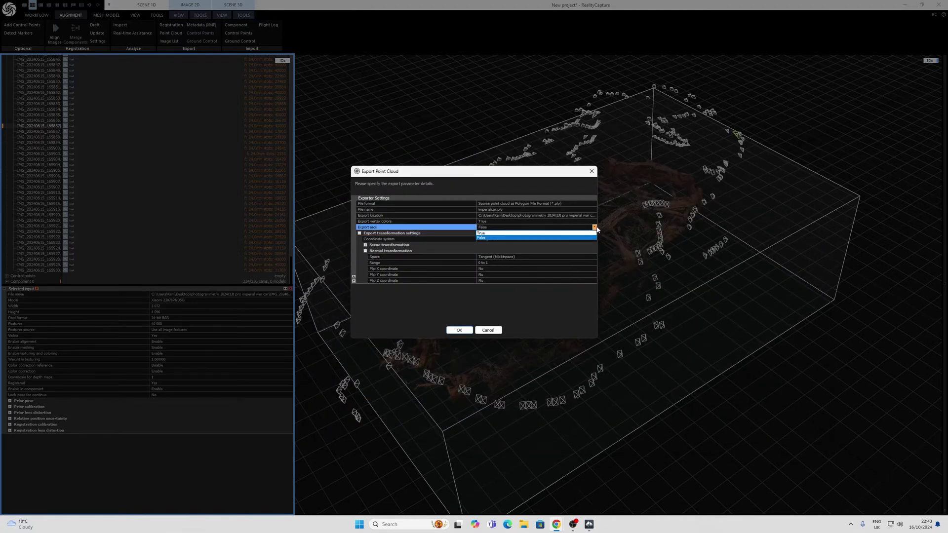
pyautogui.click(485, 239)
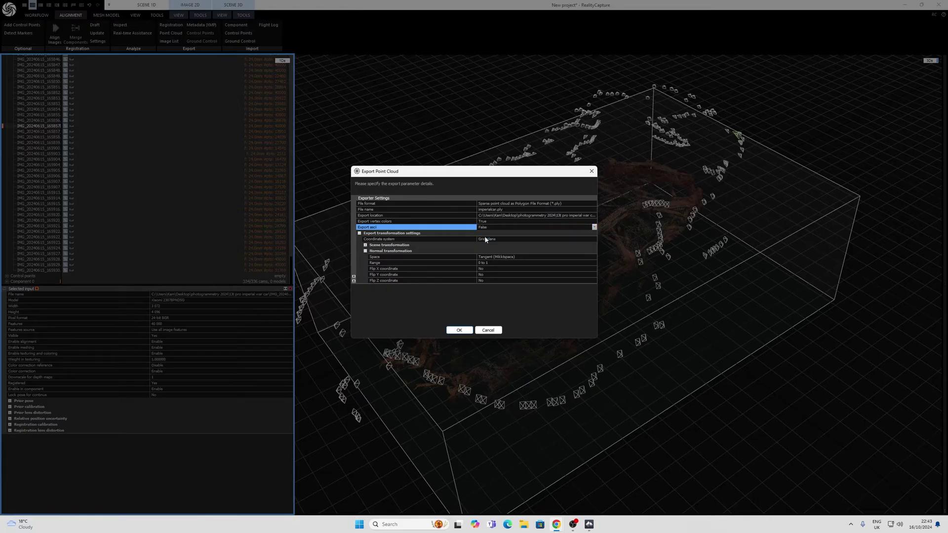
pyautogui.click(460, 330)
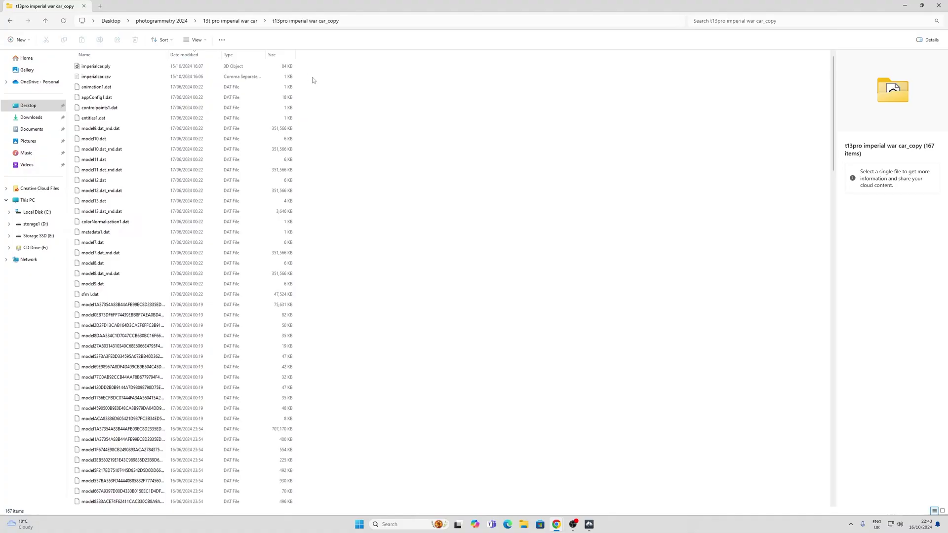
# - Copy imperialcar.ply and imperialcar.csv, then go up to the 13t pro imperial war car folder
pyautogui.moveTo(313, 80); pyautogui.dragTo(76, 62)
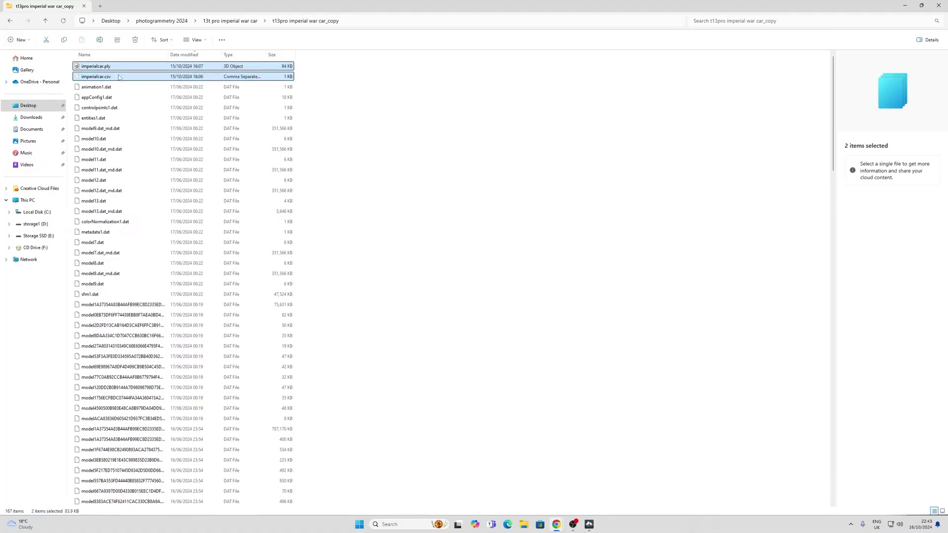
pyautogui.hotkey('ctrl', 'c')
pyautogui.click(230, 21)
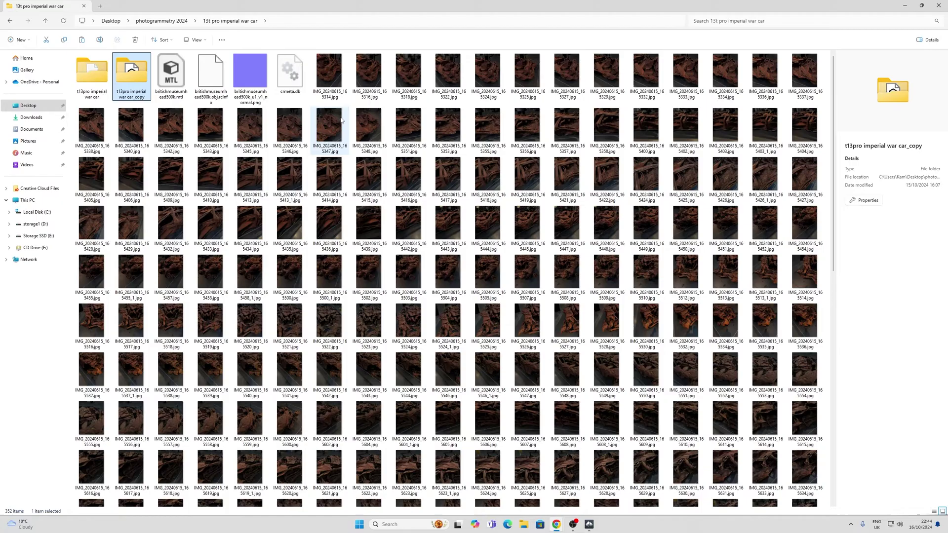
pyautogui.scroll(-10, 345, 114)
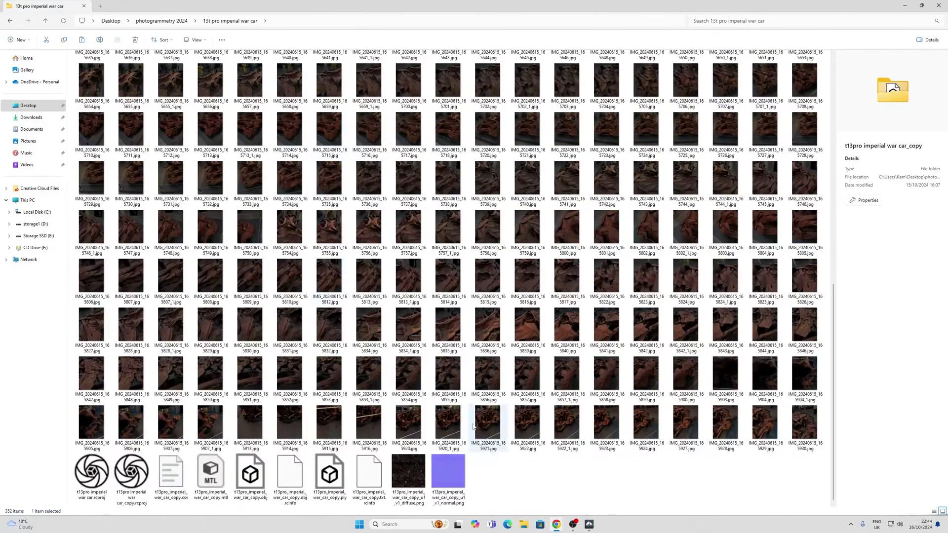
pyautogui.click(513, 493)
pyautogui.moveTo(589, 525)
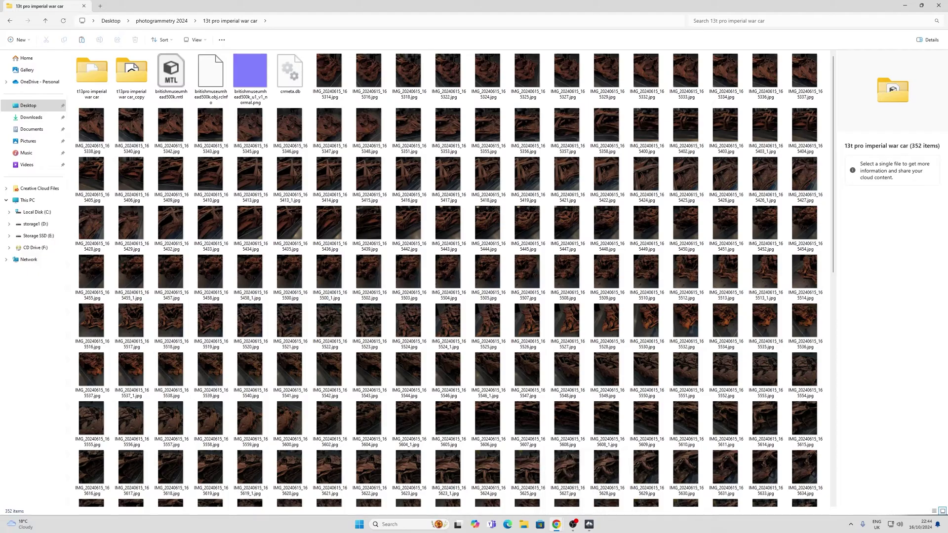
# - Launch Jawset Postshot via a 'pos' Start search, move the antivirus window aside, and enter the login e-mail
pyautogui.press('super')
pyautogui.write('pos')
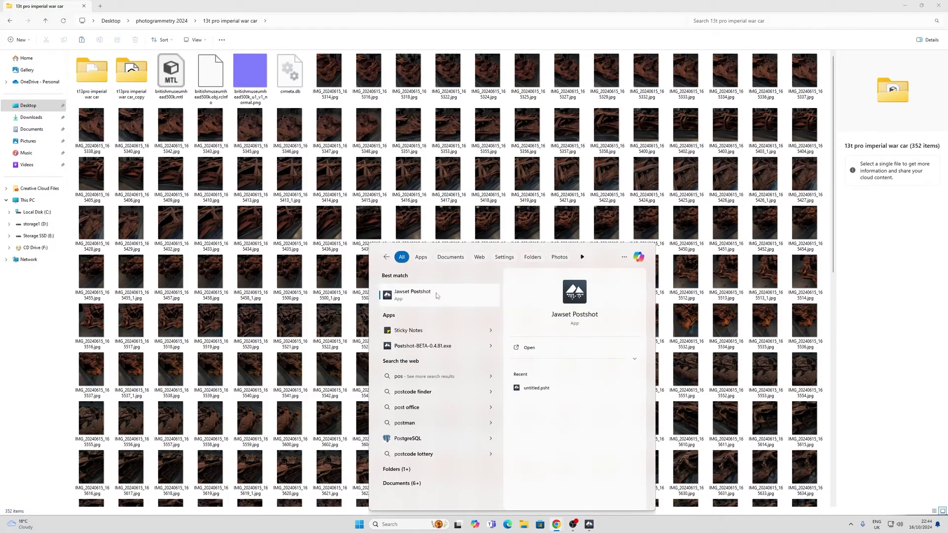
pyautogui.click(400, 299)
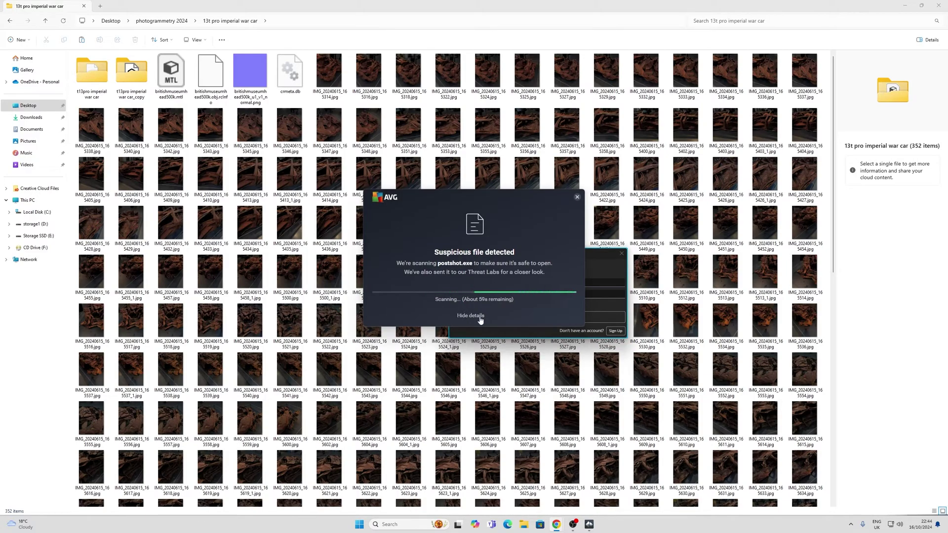
pyautogui.click(470, 316)
pyautogui.moveTo(506, 227); pyautogui.dragTo(342, 183)
pyautogui.click(504, 286)
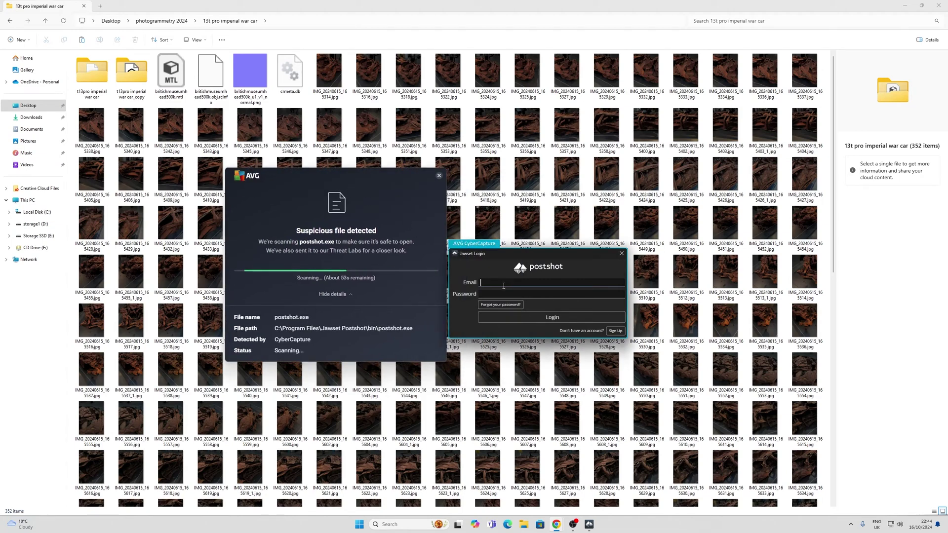
pyautogui.write('kamsone')
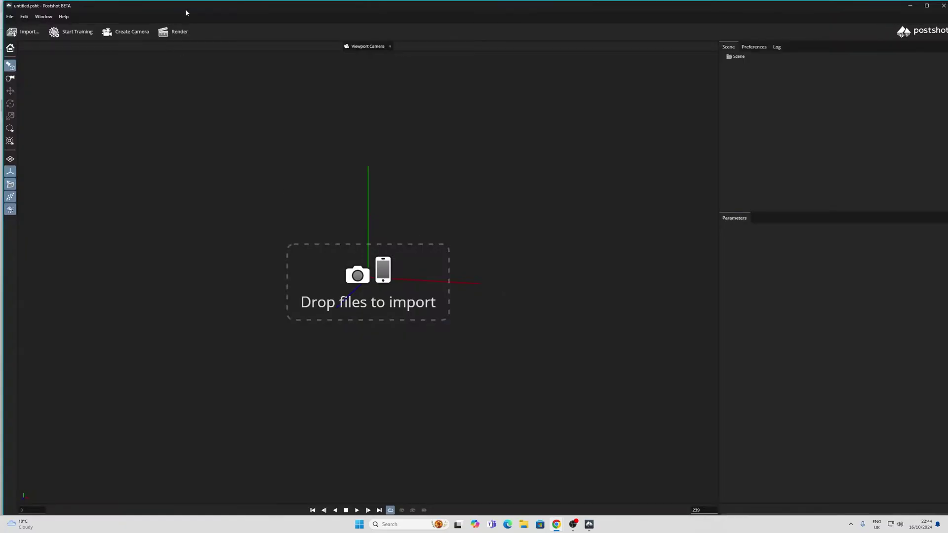
# - Import the delme photo folder from '13t pro imperial war car' into Postshot and start training
pyautogui.moveTo(186, 12); pyautogui.dragTo(315, 51)
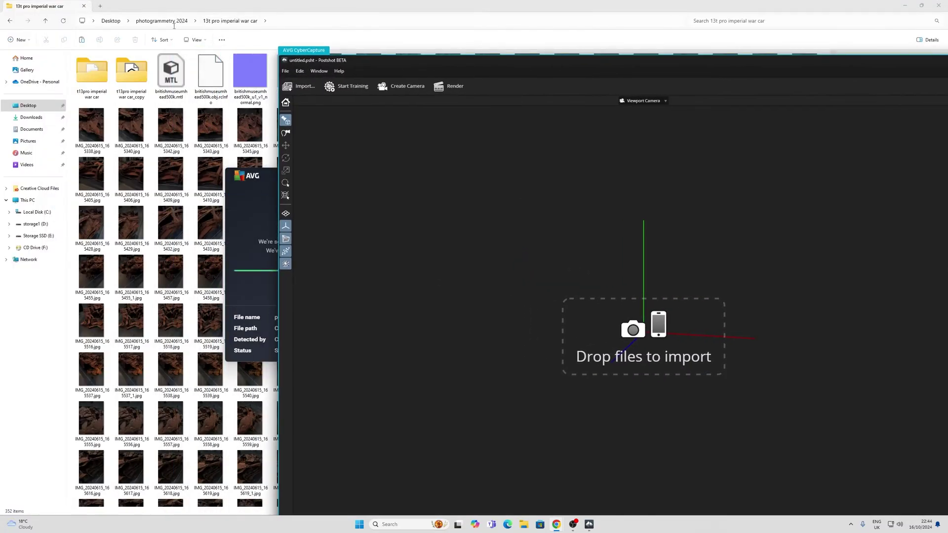
pyautogui.click(92, 74)
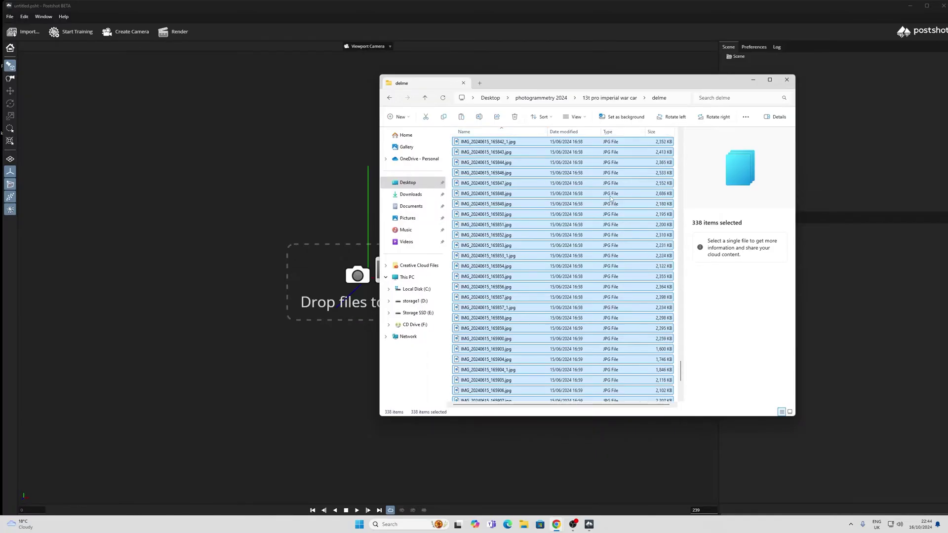
pyautogui.scroll(20, 610, 199)
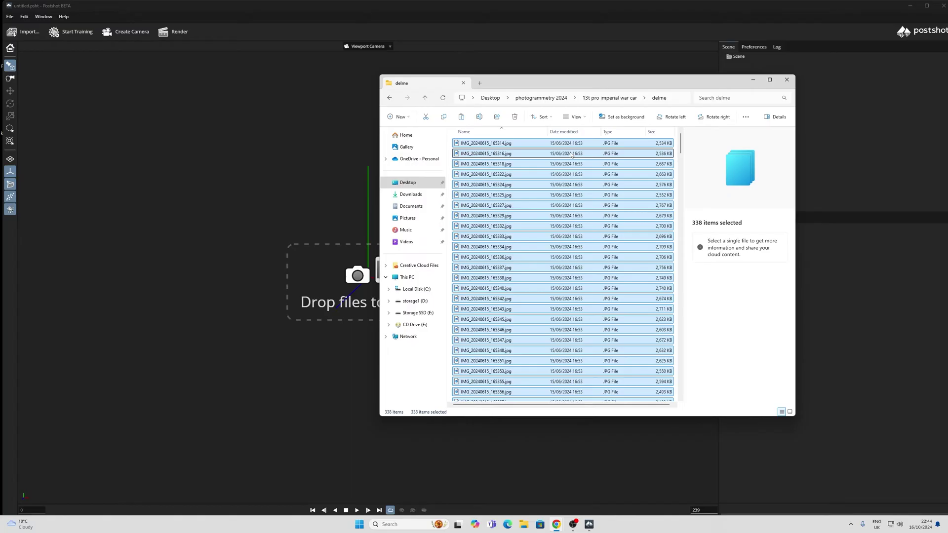
pyautogui.click(627, 99)
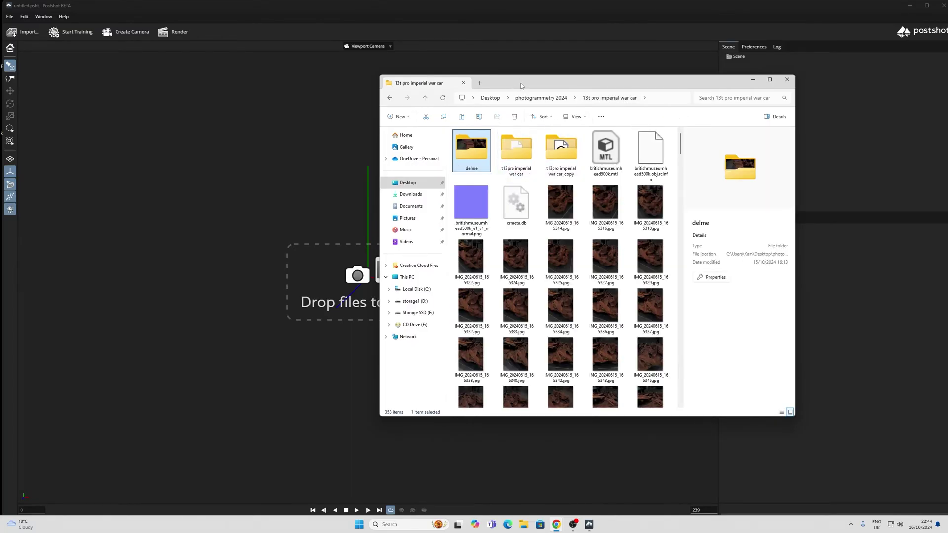
pyautogui.moveTo(523, 86); pyautogui.dragTo(649, 110)
pyautogui.moveTo(519, 179); pyautogui.dragTo(400, 246)
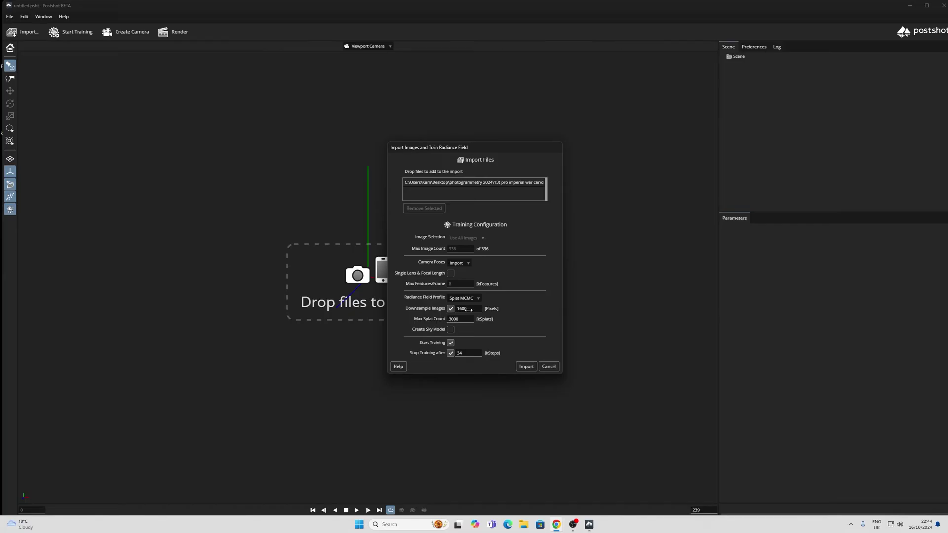
pyautogui.click(526, 367)
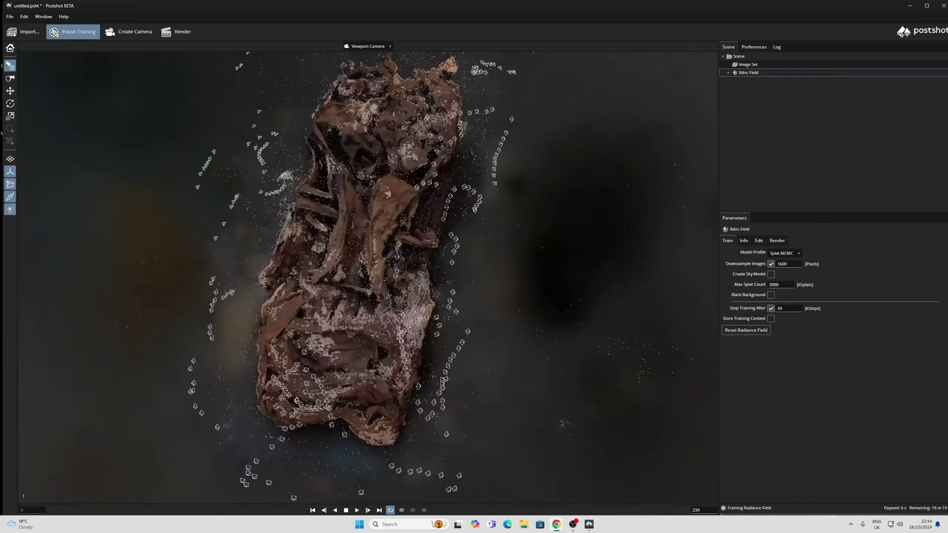
# - Orbit around the car as the radiance field trains until it stops at 34 ksteps
pyautogui.moveTo(474, 316); pyautogui.dragTo(375, 247)
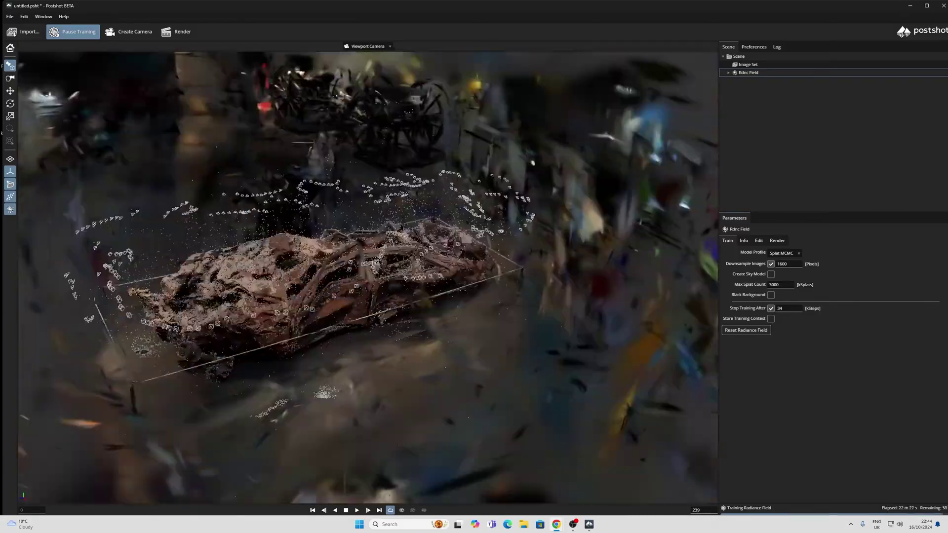
pyautogui.moveTo(375, 356); pyautogui.dragTo(332, 365)
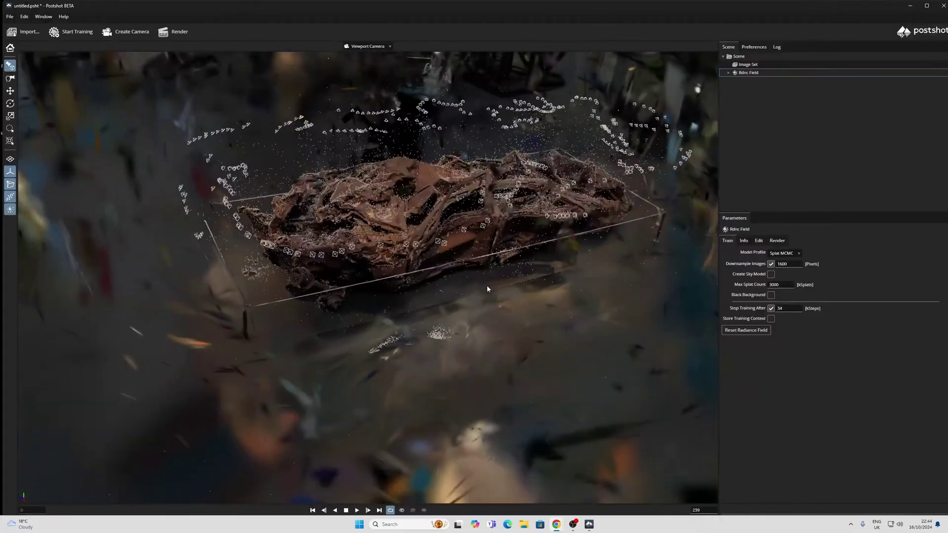
pyautogui.scroll(10, 484, 299)
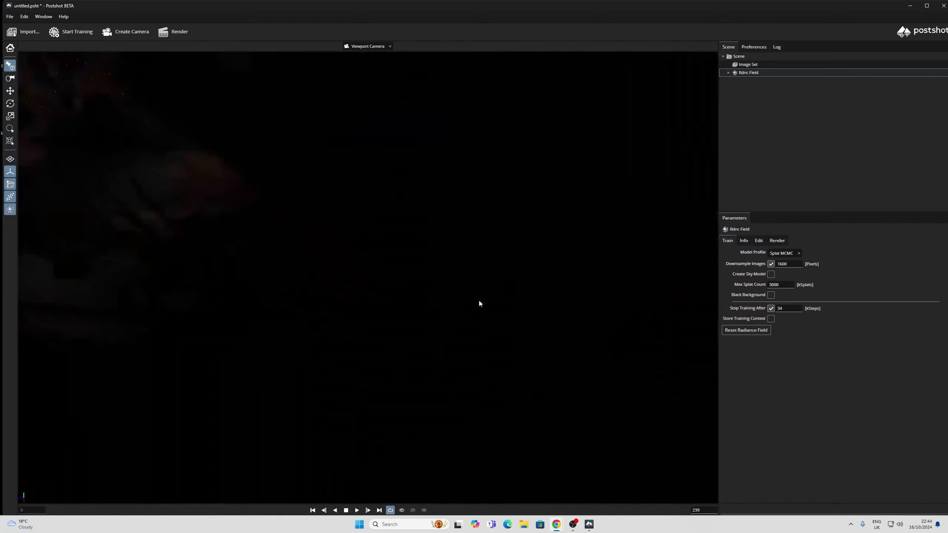
pyautogui.scroll(-10, 479, 303)
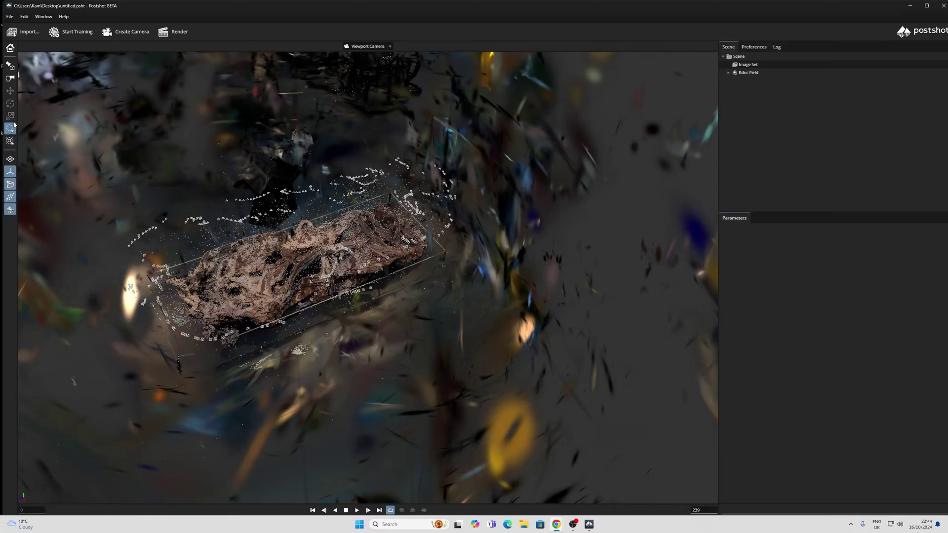
# - Brush-select the floater splats across the car and ground and delete them
pyautogui.click(311, 261)
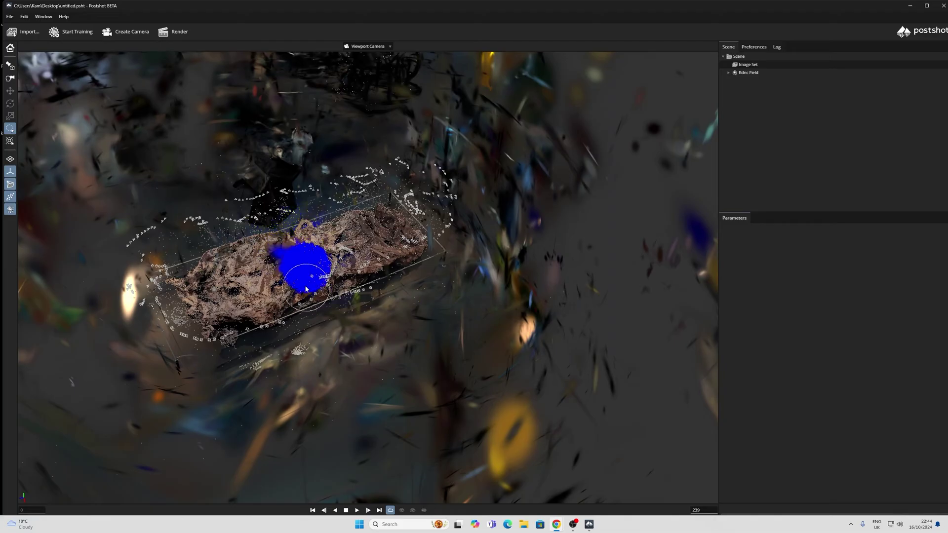
pyautogui.moveTo(293, 279)
pyautogui.mouseDown()
pyautogui.moveTo(237, 269)
pyautogui.moveTo(303, 252)
pyautogui.moveTo(230, 326)
pyautogui.mouseUp()
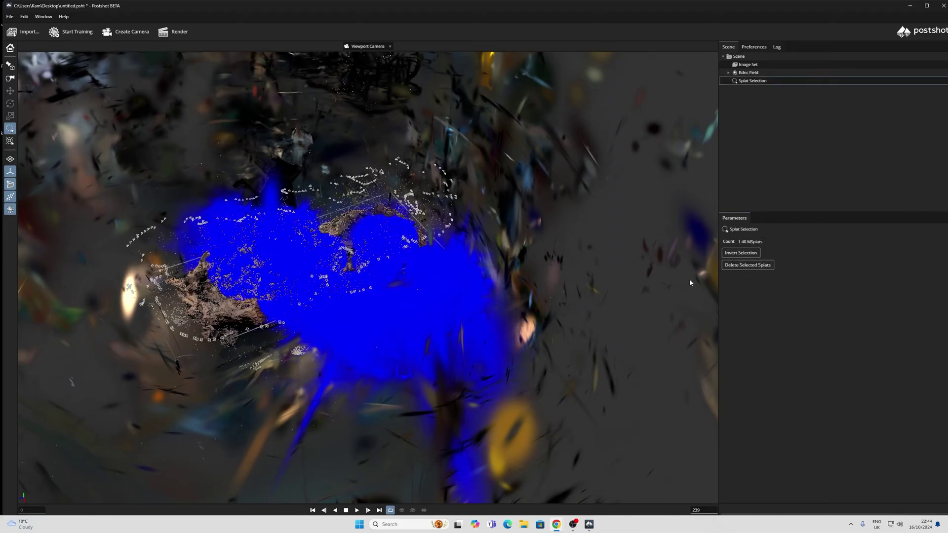
pyautogui.press('Delete')
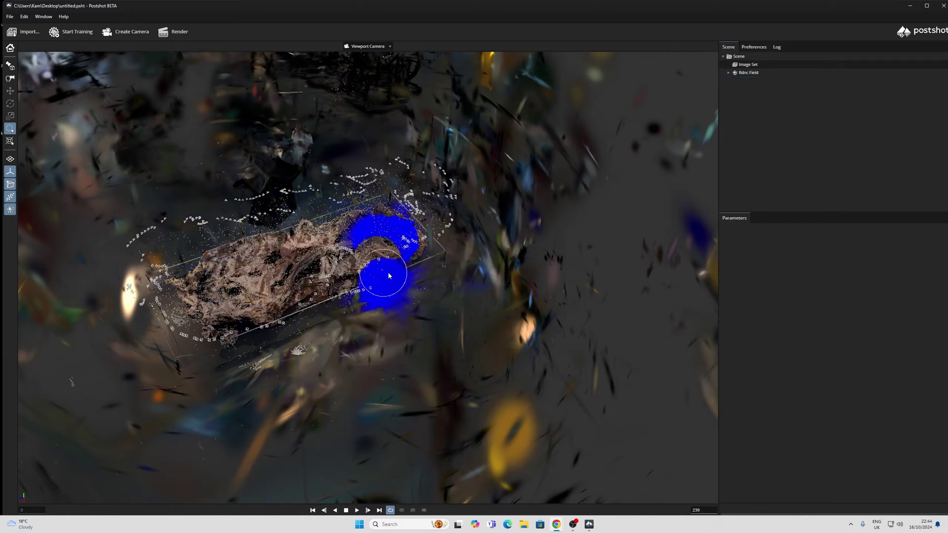
pyautogui.scroll(-3, 383, 277)
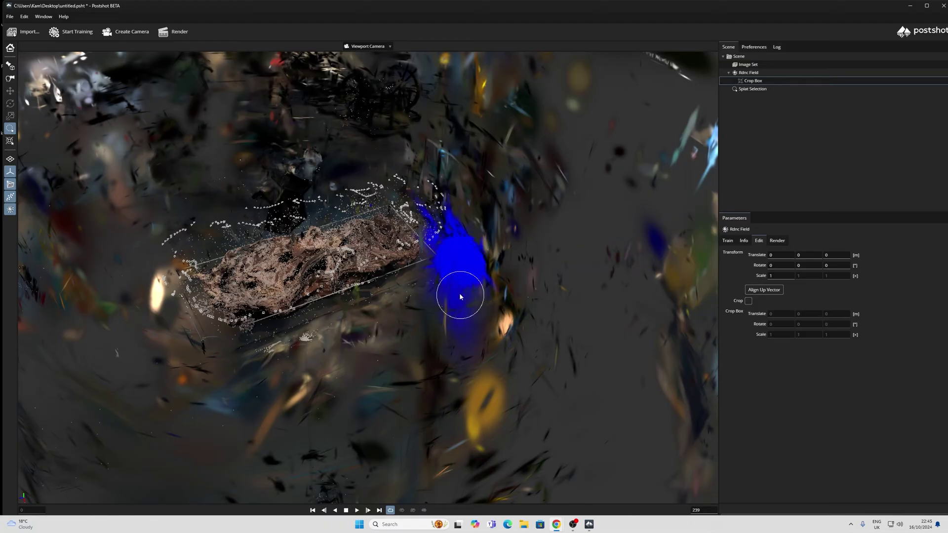
# - Enable cropping to the crop box and widen the box along X
pyautogui.scroll(-2, 461, 293)
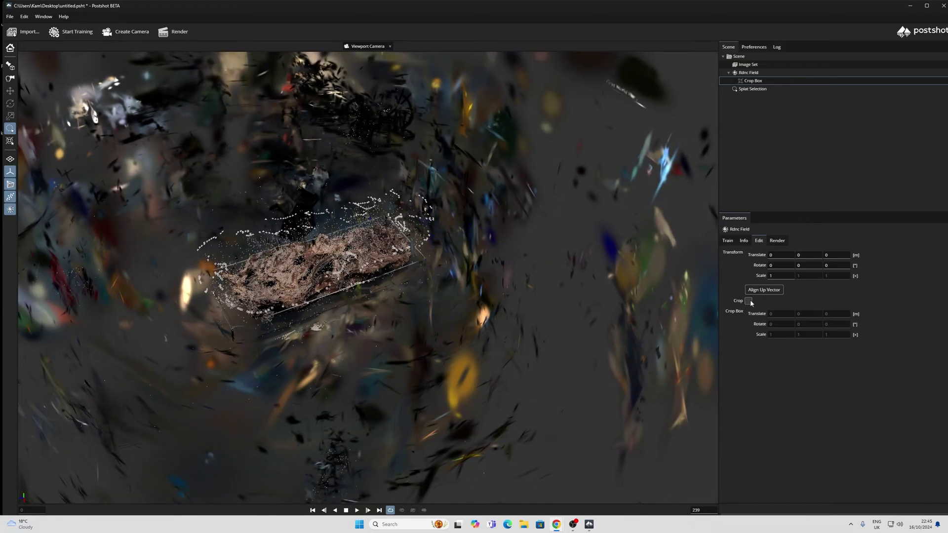
pyautogui.click(749, 302)
pyautogui.moveTo(780, 335); pyautogui.dragTo(945, 329)
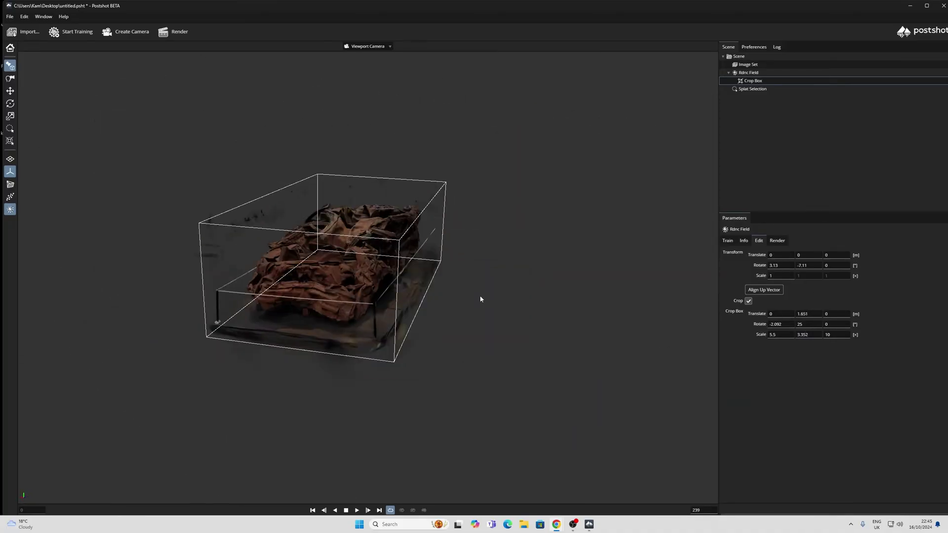
# - Orbit around the cropped car to inspect it from lower, frontal and side angles
pyautogui.moveTo(486, 296); pyautogui.dragTo(479, 297)
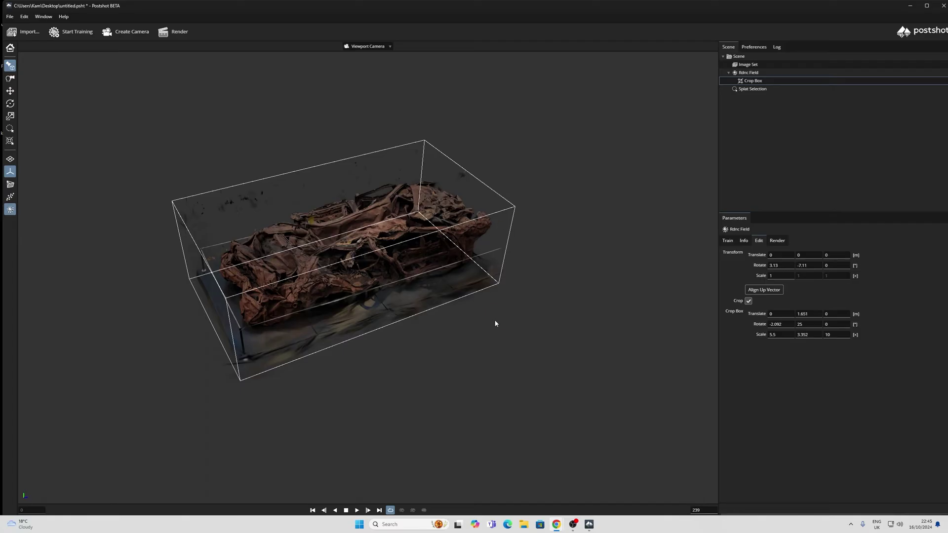
pyautogui.moveTo(495, 324); pyautogui.dragTo(473, 289)
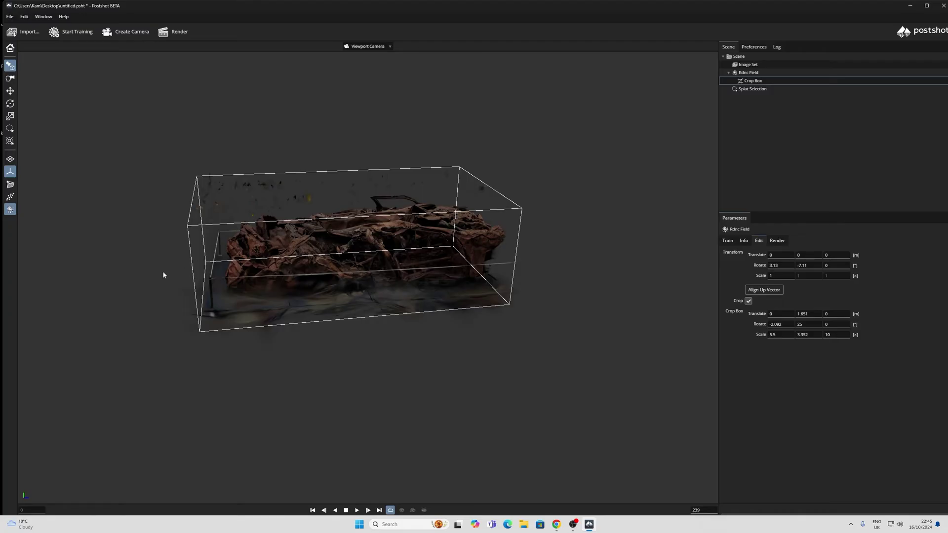
pyautogui.moveTo(168, 273); pyautogui.dragTo(223, 280)
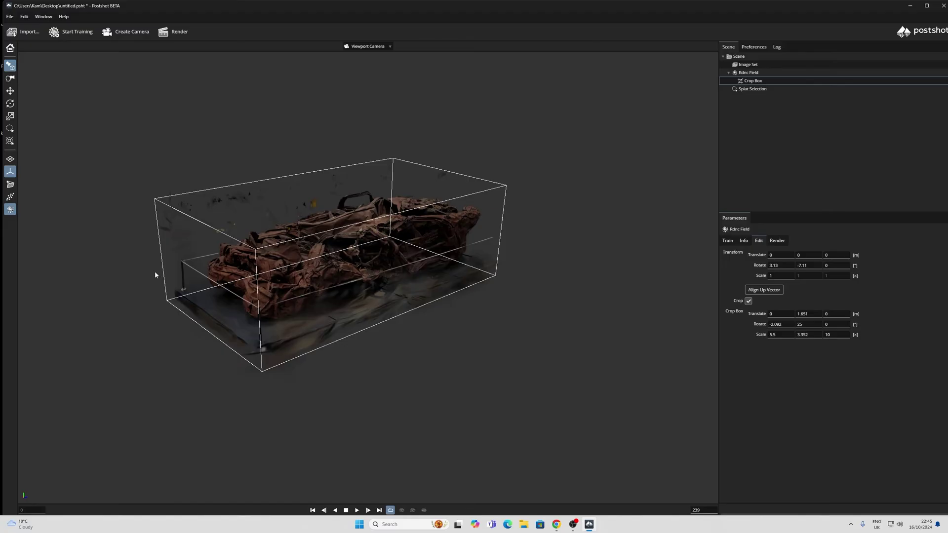
# - Export the splat model over the existing untitled_cropped.ply on the Desktop
pyautogui.click(9, 16)
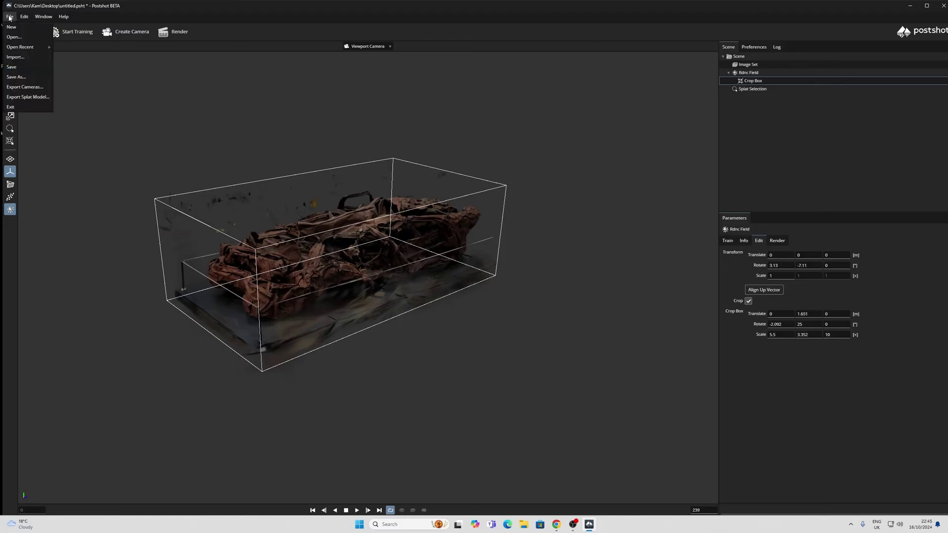
pyautogui.click(31, 97)
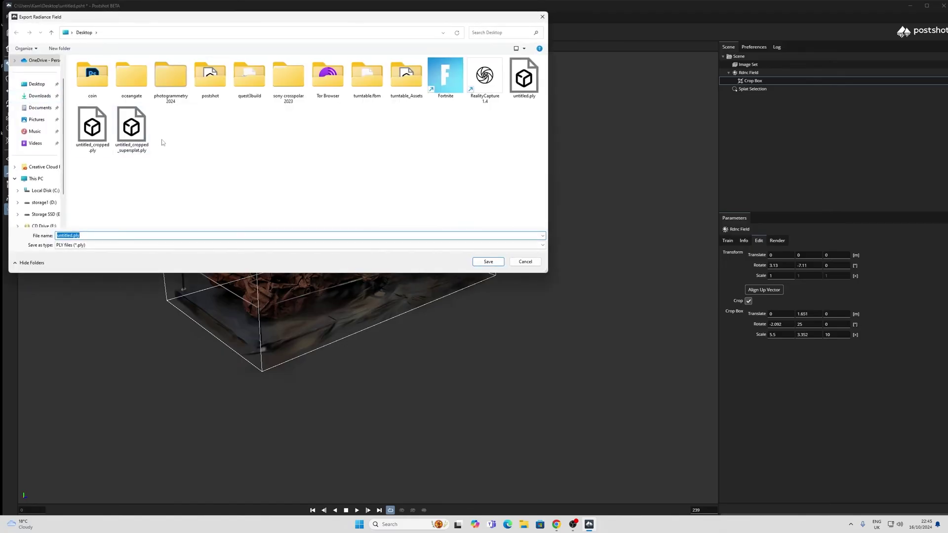
pyautogui.click(92, 128)
pyautogui.click(489, 261)
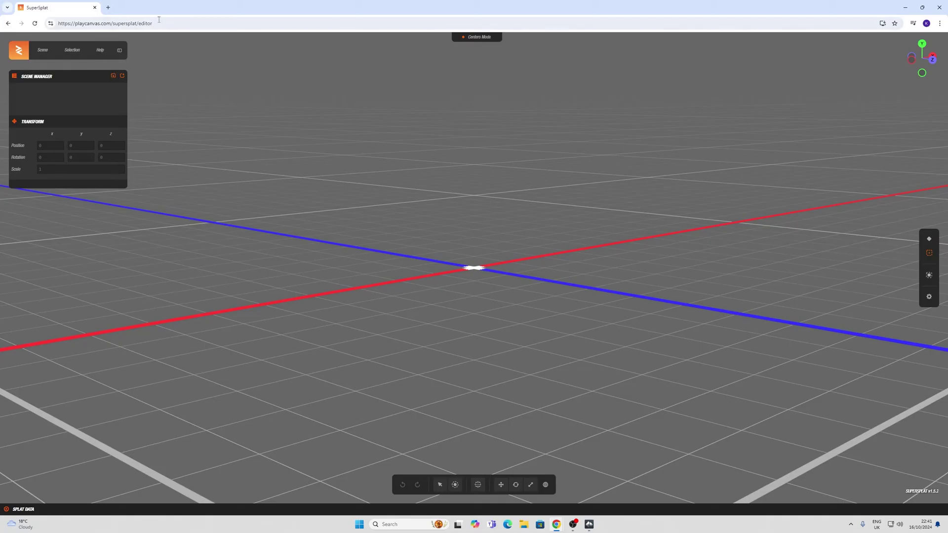
# - Import untitled_cropped.ply from the Desktop into SuperSplat and orbit to the car's other side
pyautogui.click(159, 20)
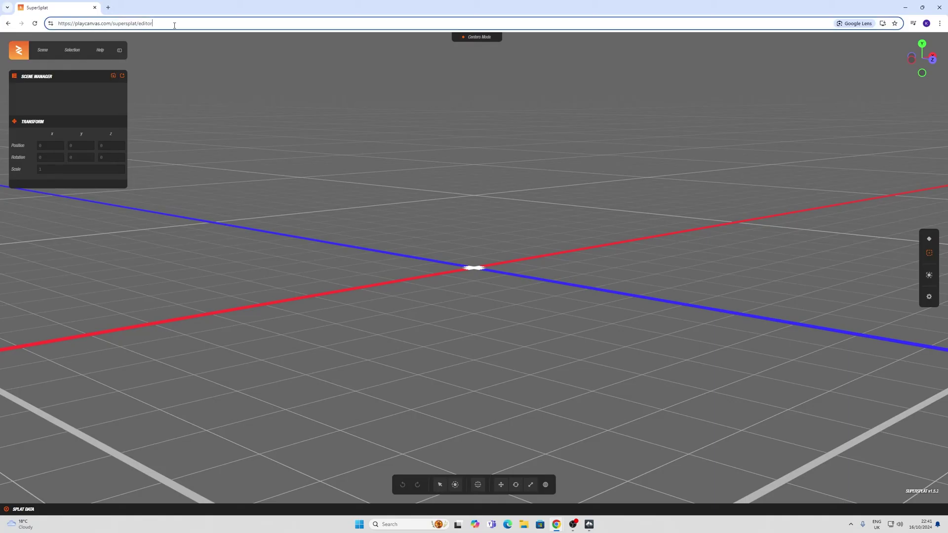
pyautogui.click(113, 77)
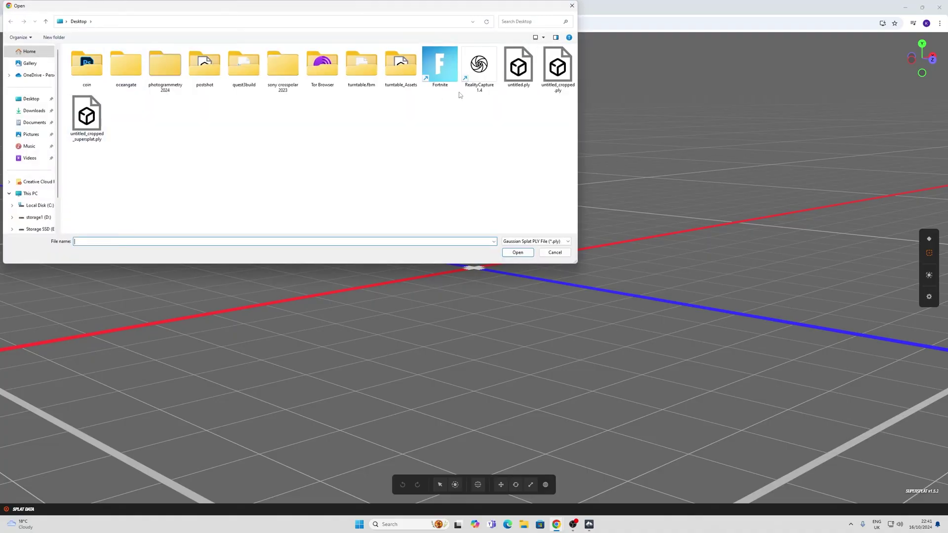
pyautogui.doubleClick(557, 67)
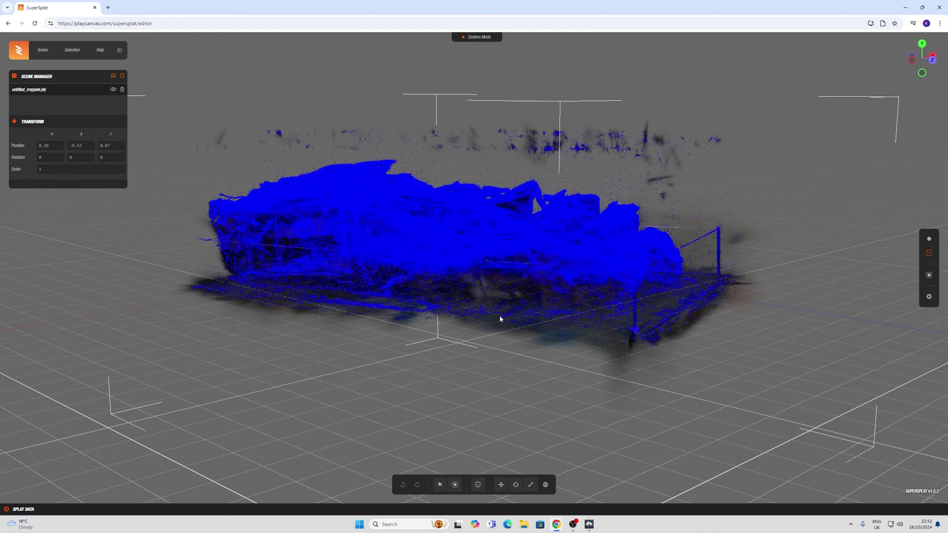
pyautogui.moveTo(689, 294); pyautogui.dragTo(580, 313)
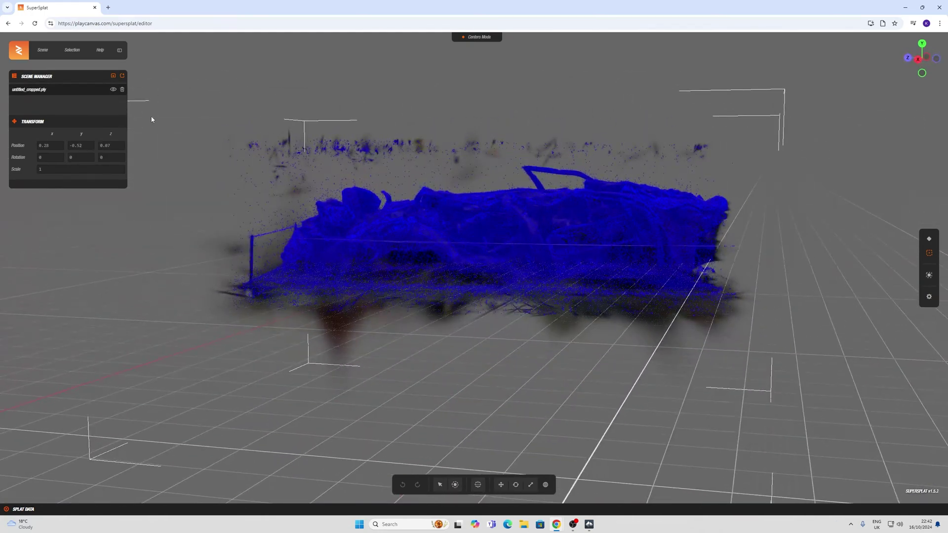
pyautogui.click(455, 485)
# - Brush-select the floating band above the car and the left post, and delete them
pyautogui.moveTo(361, 147)
pyautogui.mouseDown()
pyautogui.moveTo(237, 148)
pyautogui.moveTo(292, 165)
pyautogui.moveTo(437, 141)
pyautogui.moveTo(657, 140)
pyautogui.moveTo(603, 134)
pyautogui.moveTo(426, 155)
pyautogui.moveTo(315, 149)
pyautogui.moveTo(267, 195)
pyautogui.moveTo(285, 186)
pyautogui.moveTo(262, 147)
pyautogui.mouseUp()
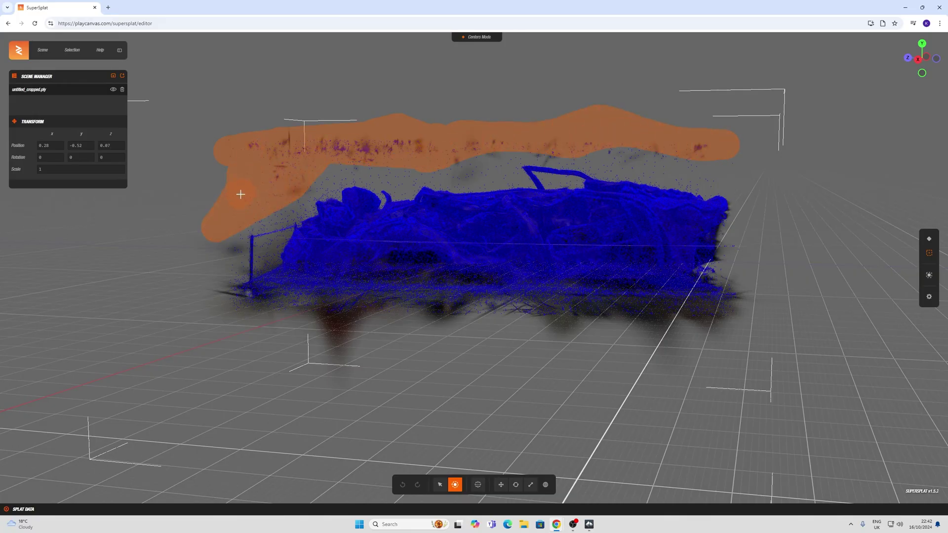
pyautogui.moveTo(241, 194)
pyautogui.mouseDown()
pyautogui.moveTo(242, 235)
pyautogui.moveTo(315, 172)
pyautogui.mouseUp()
pyautogui.moveTo(247, 252)
pyautogui.mouseDown()
pyautogui.moveTo(245, 282)
pyautogui.moveTo(270, 157)
pyautogui.mouseUp()
pyautogui.press('Delete')
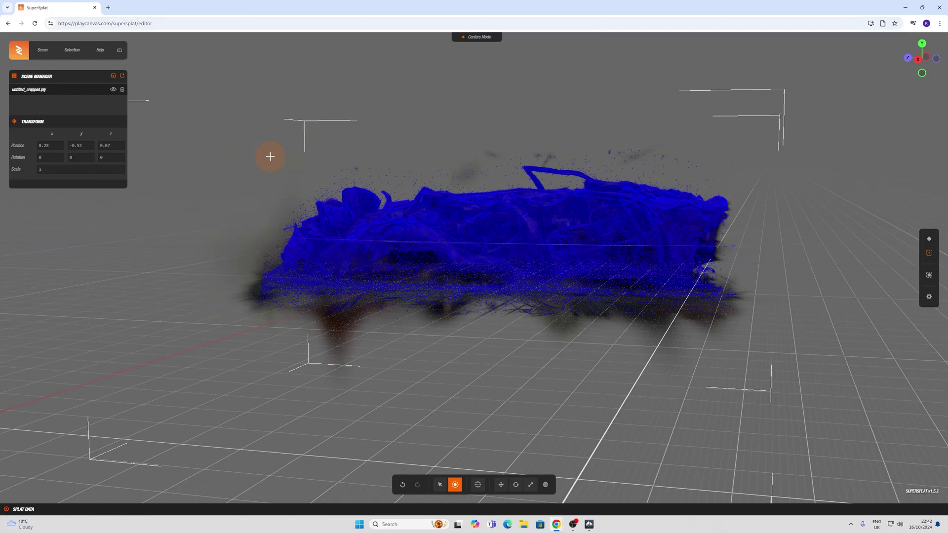
pyautogui.moveTo(262, 173); pyautogui.dragTo(284, 173, button='right')
pyautogui.moveTo(284, 174)
pyautogui.mouseDown()
pyautogui.moveTo(312, 193)
pyautogui.moveTo(312, 176)
pyautogui.mouseUp()
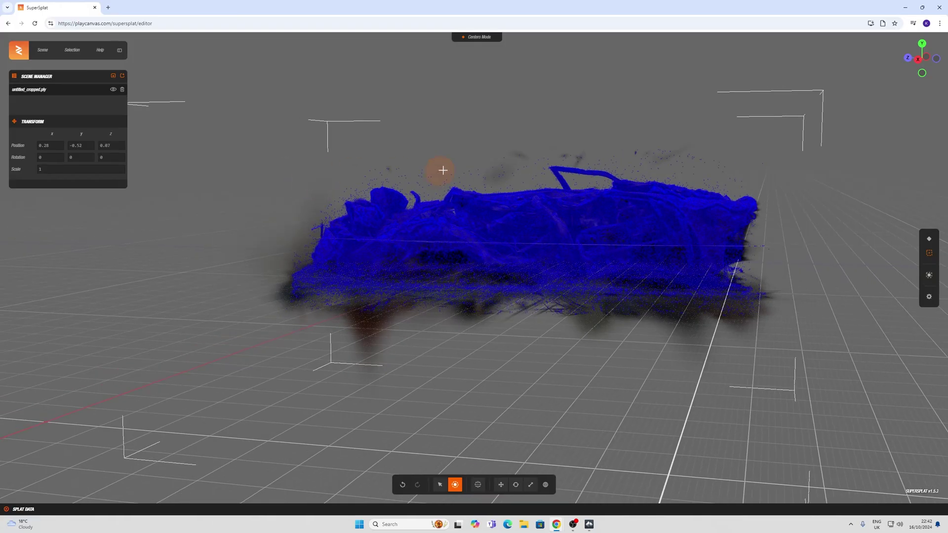
# - Show splats as rings and orbit around to the car's opposite side
pyautogui.click(929, 240)
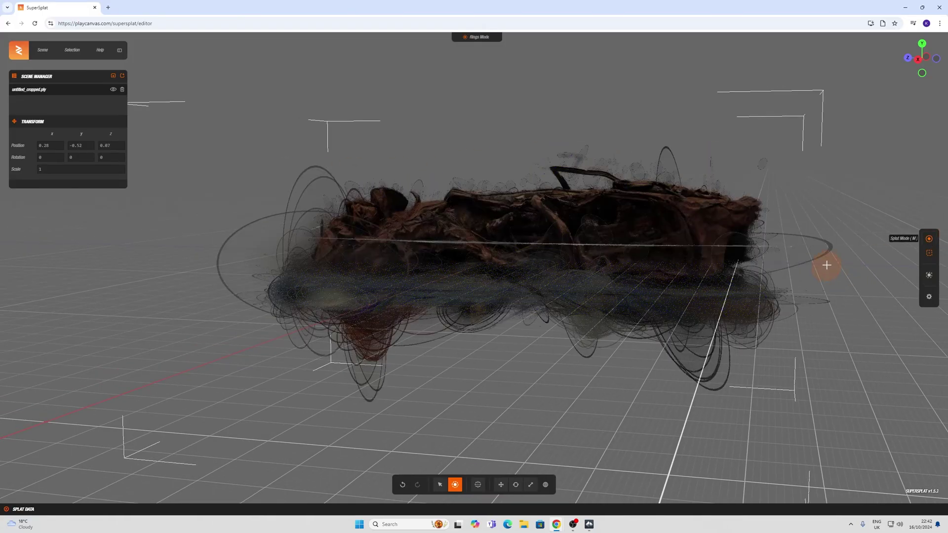
pyautogui.moveTo(839, 253); pyautogui.dragTo(800, 286, button='right')
pyautogui.scroll(-2, 799, 283)
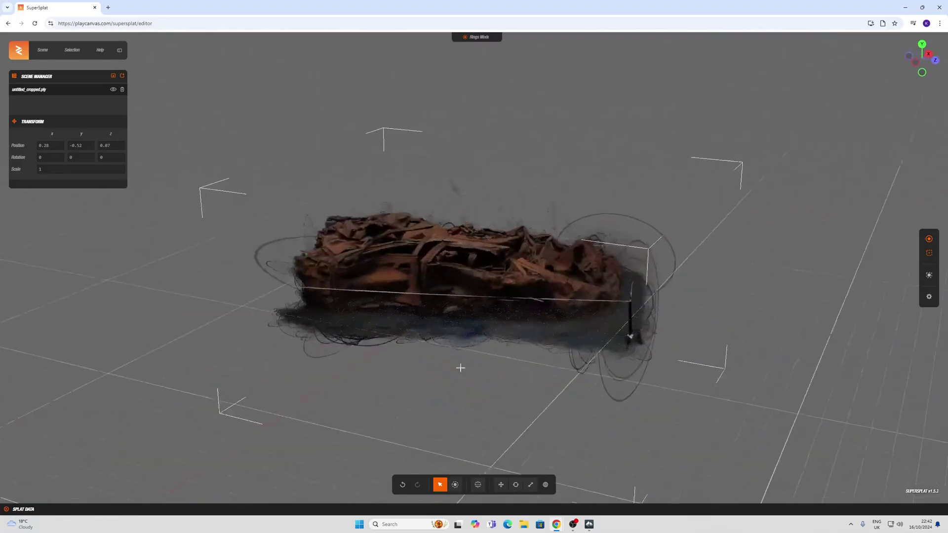
pyautogui.moveTo(460, 368); pyautogui.dragTo(471, 340)
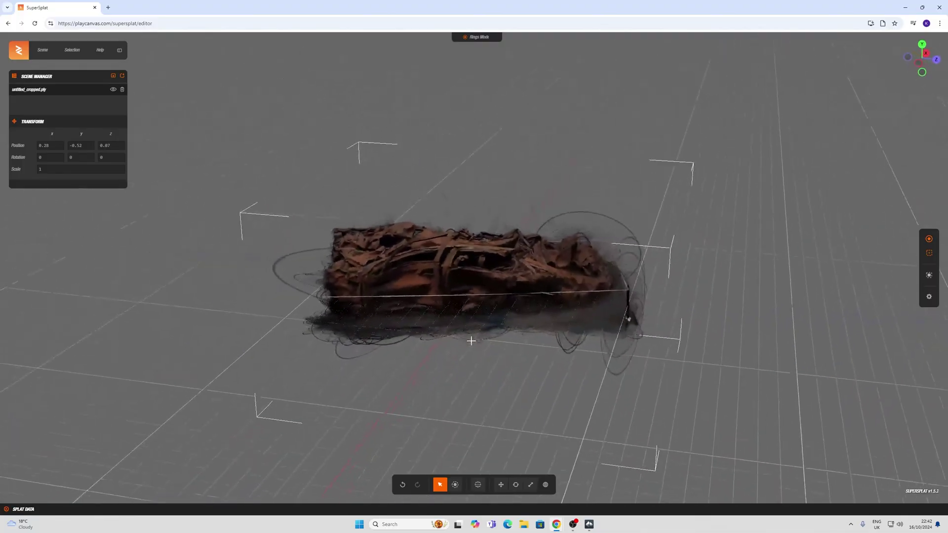
pyautogui.scroll(5, 473, 342)
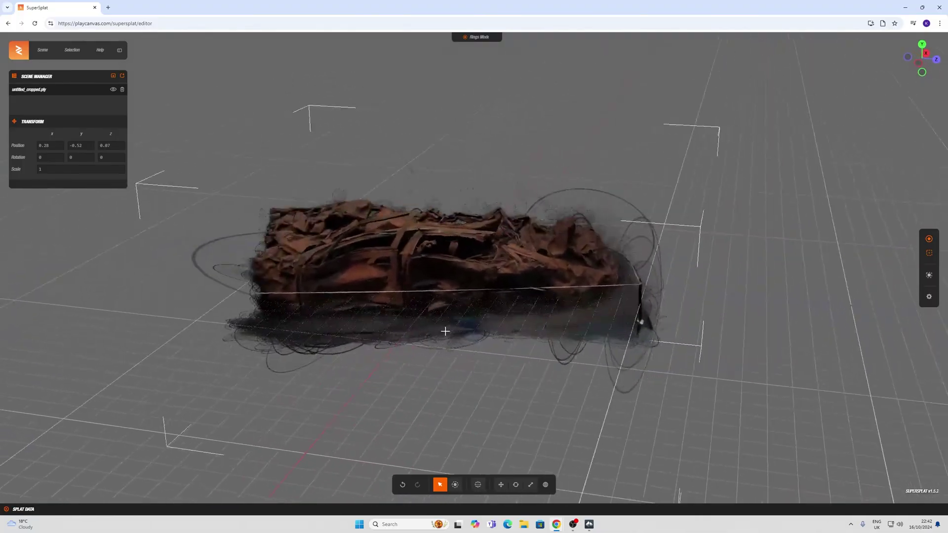
# - Delete the splat band below the car's right half, the right-rear arc splat and lower-right strays
pyautogui.moveTo(445, 331); pyautogui.dragTo(432, 329, button='right')
pyautogui.moveTo(396, 348); pyautogui.dragTo(471, 378)
pyautogui.moveTo(474, 378); pyautogui.dragTo(547, 380, button='right')
pyautogui.scroll(2, 534, 374)
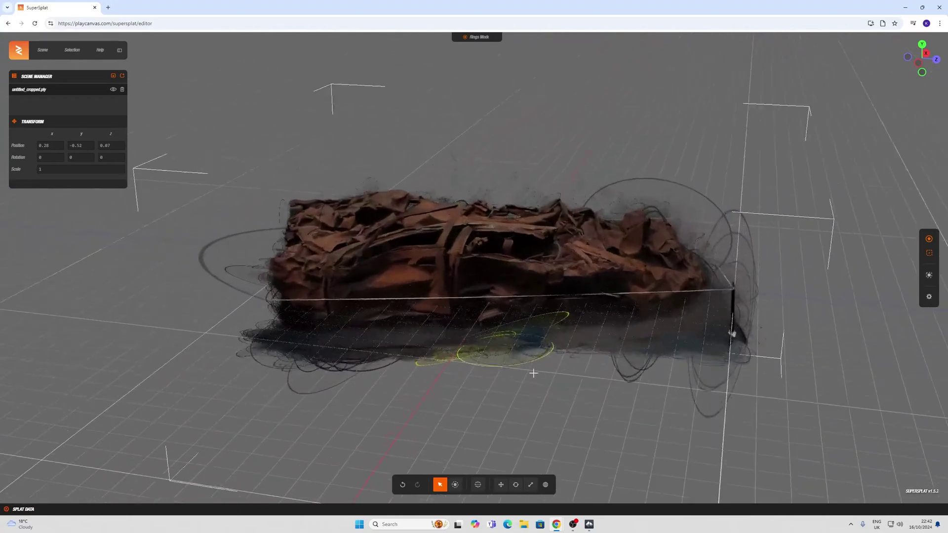
pyautogui.scroll(2, 630, 397)
pyautogui.moveTo(480, 372); pyautogui.dragTo(709, 403)
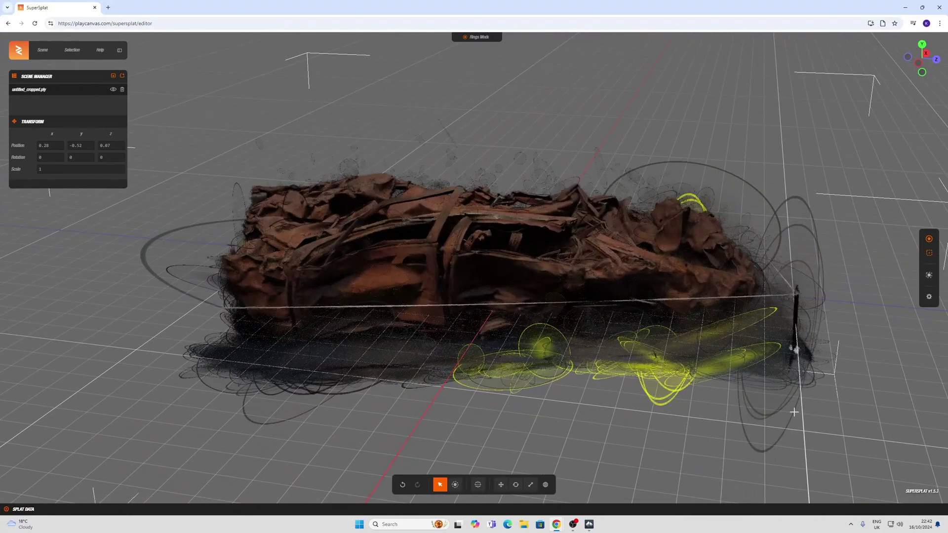
pyautogui.keyDown('shift'); pyautogui.moveTo(696, 371); pyautogui.dragTo(690, 368); pyautogui.keyUp('shift')
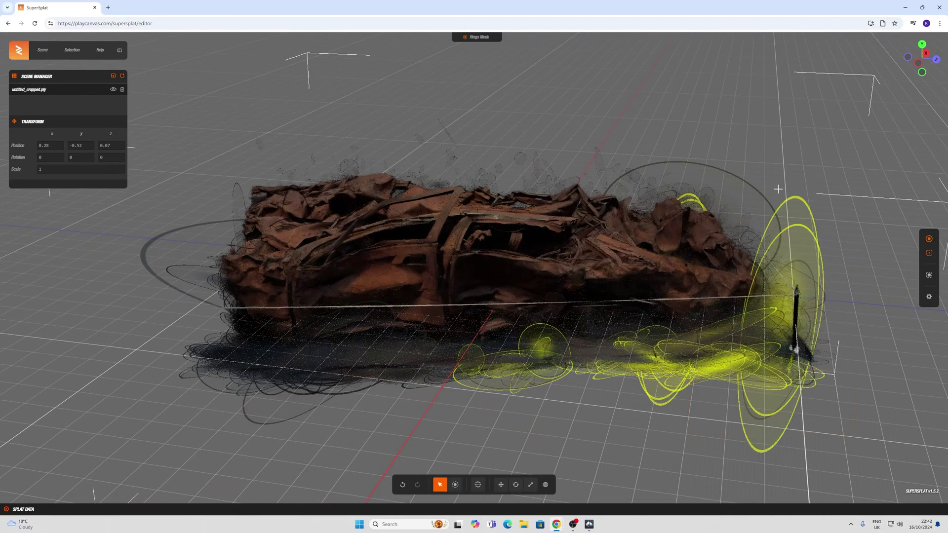
pyautogui.keyDown('shift'); pyautogui.moveTo(701, 153); pyautogui.dragTo(650, 164); pyautogui.keyUp('shift')
pyautogui.press('Delete')
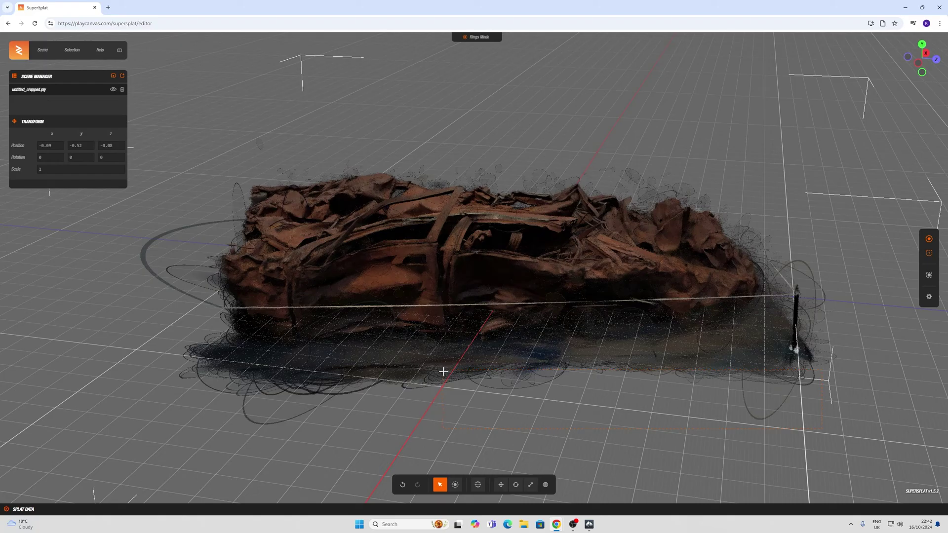
pyautogui.keyDown('shift'); pyautogui.moveTo(443, 371); pyautogui.dragTo(444, 372); pyautogui.keyUp('shift')
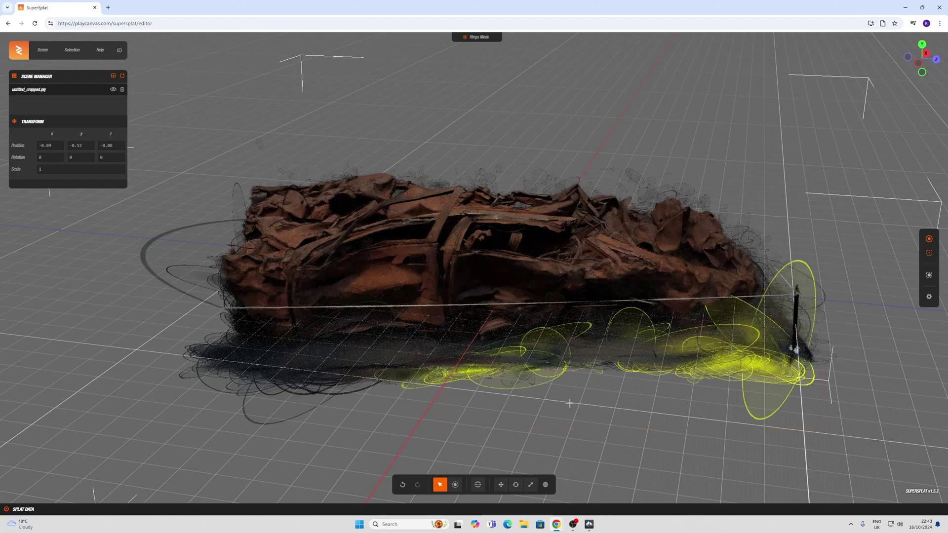
pyautogui.press('Delete')
# - Rectangle-select and delete the stray splats underneath the car in several passes
pyautogui.scroll(-2, 650, 423)
pyautogui.moveTo(553, 390); pyautogui.dragTo(930, 259, button='right')
pyautogui.click(931, 259)
pyautogui.scroll(-2, 631, 318)
pyautogui.moveTo(494, 351); pyautogui.dragTo(631, 318)
pyautogui.press('Delete')
pyautogui.moveTo(711, 388); pyautogui.dragTo(240, 324)
pyautogui.press('Delete')
pyautogui.keyDown('shift'); pyautogui.moveTo(240, 324); pyautogui.dragTo(328, 339, button='right'); pyautogui.keyUp('shift')
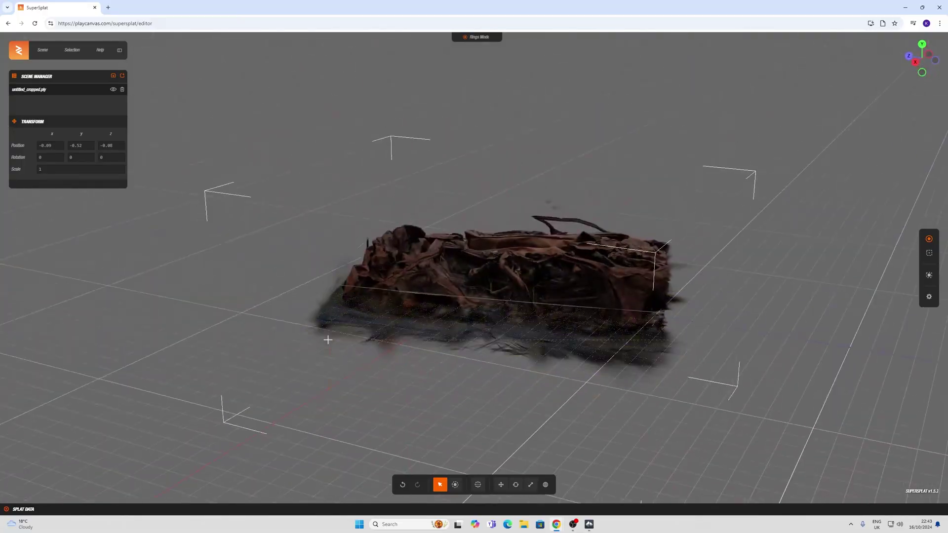
pyautogui.moveTo(711, 423); pyautogui.dragTo(415, 366)
pyautogui.press('Delete')
pyautogui.moveTo(415, 366)
pyautogui.keyDown('shift'); pyautogui.mouseDown(button='right')
pyautogui.moveTo(485, 457)
pyautogui.moveTo(247, 245)
pyautogui.mouseUp(button='right'); pyautogui.keyUp('shift')
# - Brush-select and delete stray splats along the car's lower, right and top edges
pyautogui.click(929, 239)
pyautogui.click(929, 253)
pyautogui.click(455, 485)
pyautogui.scroll(2, 474, 346)
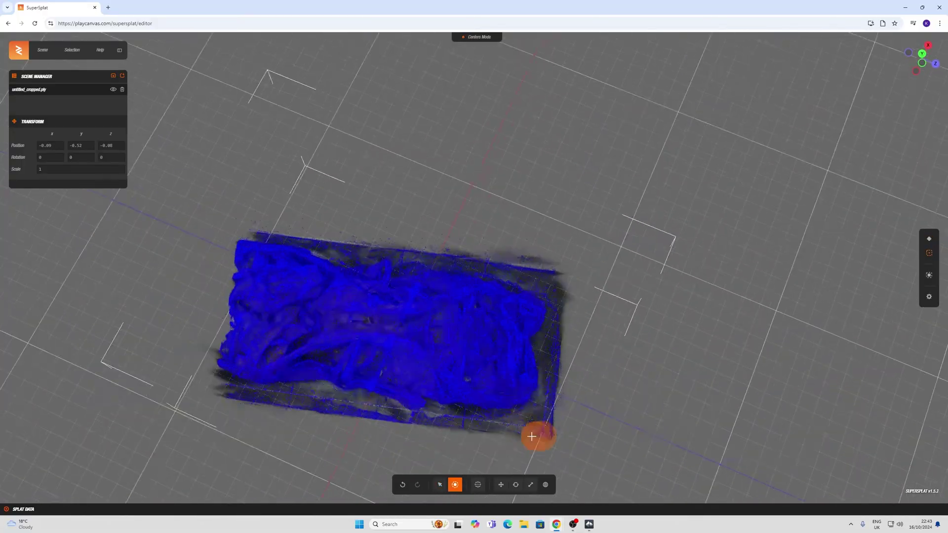
pyautogui.moveTo(537, 436)
pyautogui.mouseDown()
pyautogui.moveTo(554, 424)
pyautogui.moveTo(470, 250)
pyautogui.moveTo(543, 279)
pyautogui.mouseUp()
pyautogui.press('Delete')
pyautogui.moveTo(303, 413)
pyautogui.keyDown('shift'); pyautogui.mouseDown(button='right')
pyautogui.moveTo(371, 428)
pyautogui.moveTo(439, 422)
pyautogui.mouseUp(button='right'); pyautogui.keyUp('shift')
pyautogui.keyDown('shift'); pyautogui.moveTo(397, 446); pyautogui.dragTo(494, 424, button='right'); pyautogui.keyUp('shift')
pyautogui.moveTo(548, 370); pyautogui.dragTo(335, 338)
pyautogui.press('Delete')
# - Brush away the last stray specks below and above the car
pyautogui.click(929, 253)
pyautogui.keyDown('shift'); pyautogui.moveTo(444, 346); pyautogui.dragTo(575, 371, button='right'); pyautogui.keyUp('shift')
pyautogui.moveTo(212, 182); pyautogui.dragTo(519, 202)
pyautogui.moveTo(576, 371)
pyautogui.keyDown('shift'); pyautogui.mouseDown(button='right')
pyautogui.moveTo(647, 449)
pyautogui.moveTo(581, 452)
pyautogui.moveTo(648, 439)
pyautogui.mouseUp(button='right'); pyautogui.keyUp('shift')
pyautogui.press('Delete')
pyautogui.moveTo(511, 204); pyautogui.dragTo(467, 200)
pyautogui.press('Delete')
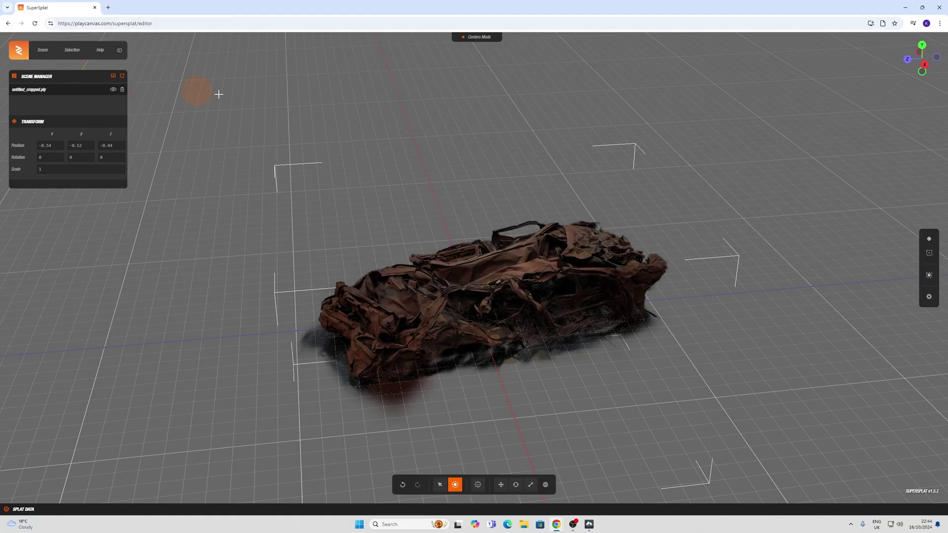
# - Save the scene over untitled_cropped_supersplat.ply on the Desktop as a Gaussian Splat PLY
pyautogui.click(40, 50)
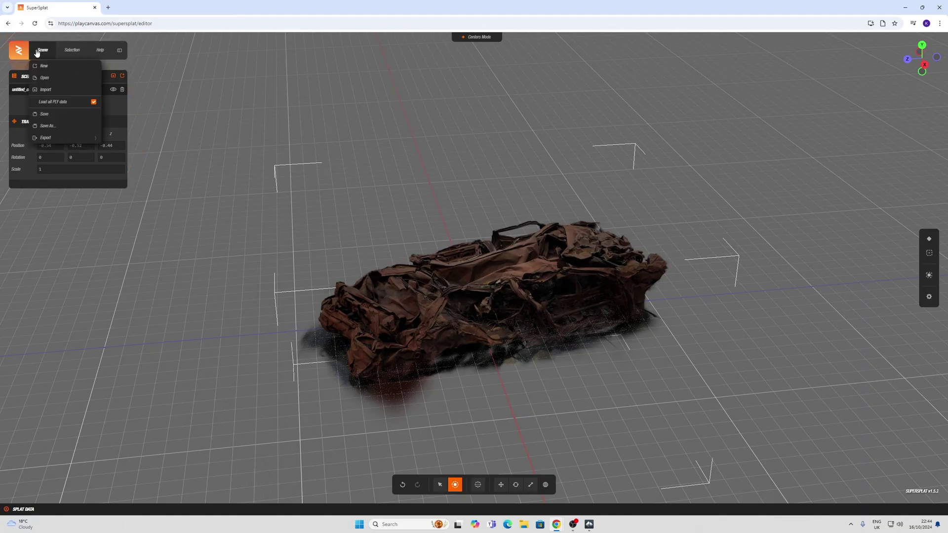
pyautogui.click(61, 127)
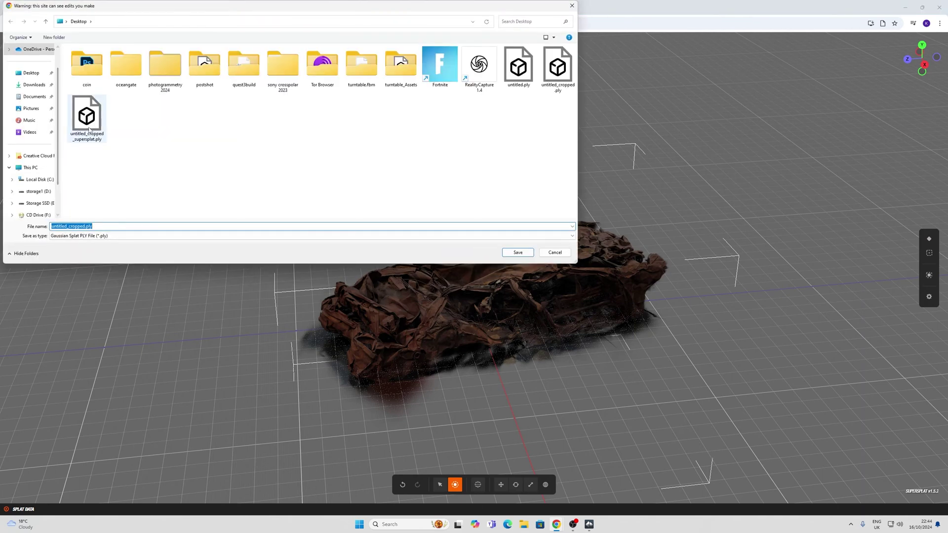
pyautogui.click(88, 133)
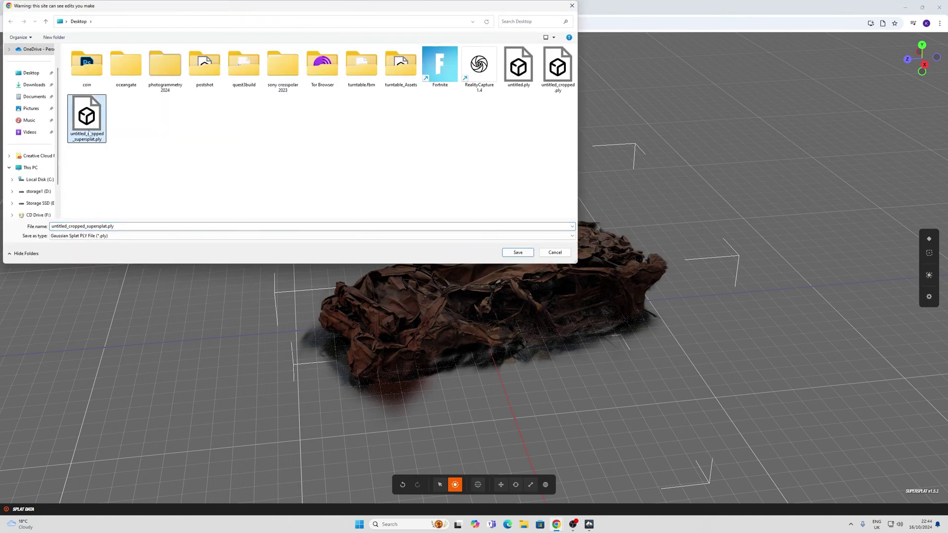
pyautogui.click(212, 236)
pyautogui.click(190, 241)
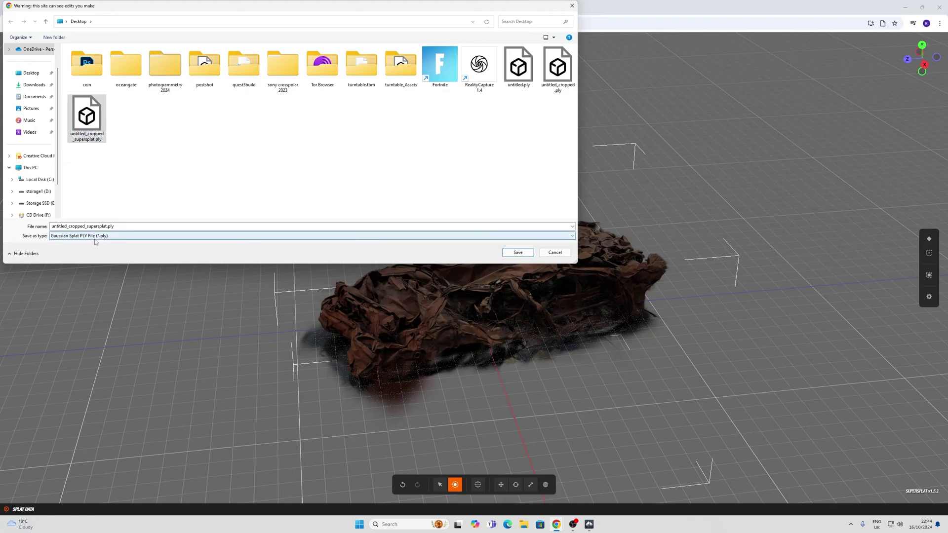
pyautogui.doubleClick(96, 124)
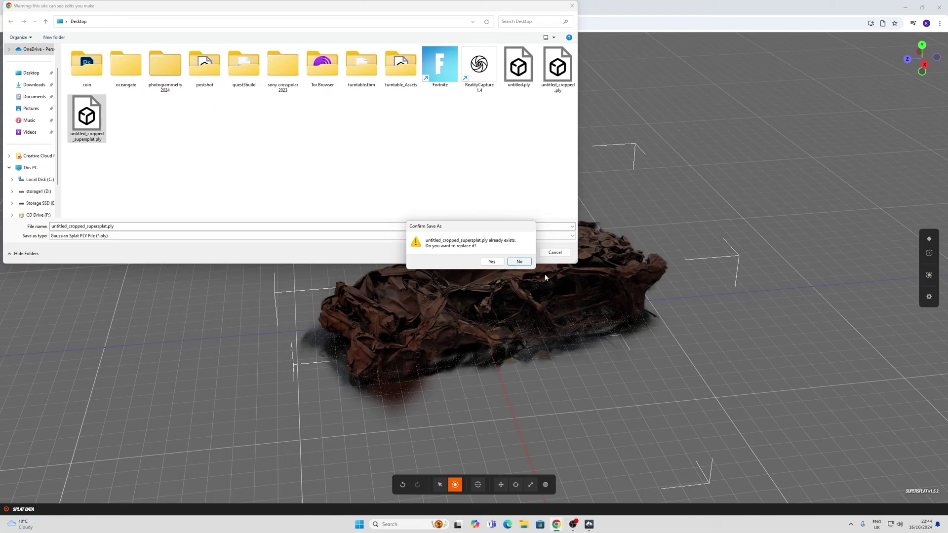
pyautogui.click(492, 262)
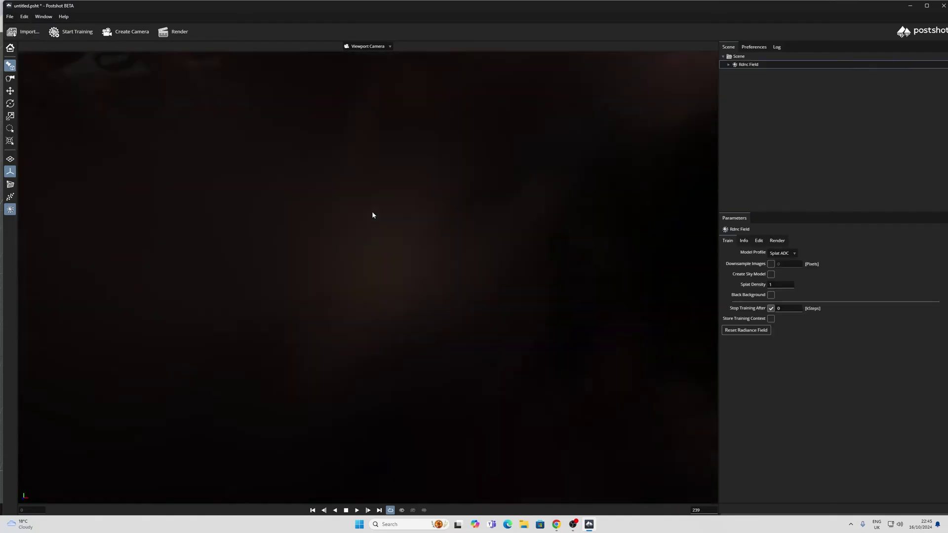
# - Orbit the cleaned wreck to view it from higher and side angles
pyautogui.scroll(-10, 371, 213)
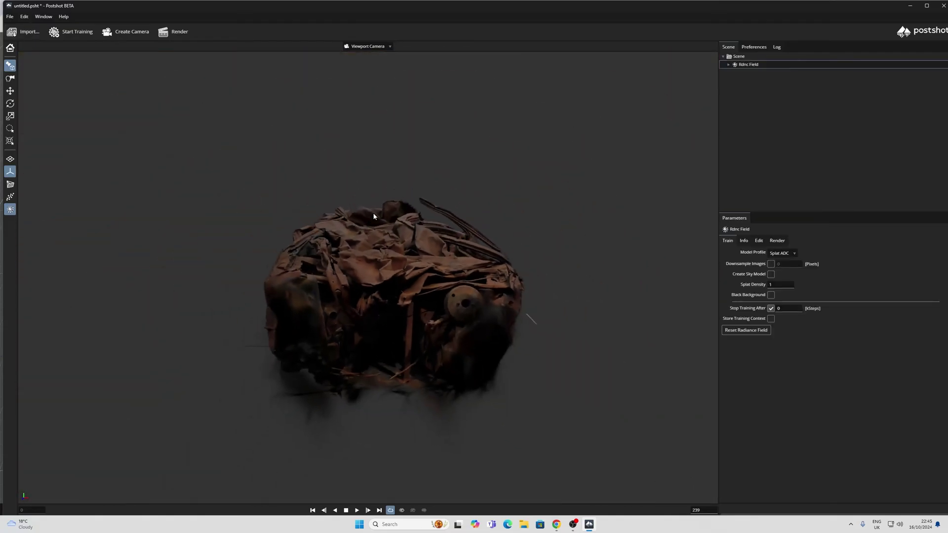
pyautogui.moveTo(375, 214); pyautogui.dragTo(353, 247)
pyautogui.moveTo(671, 306); pyautogui.dragTo(550, 271)
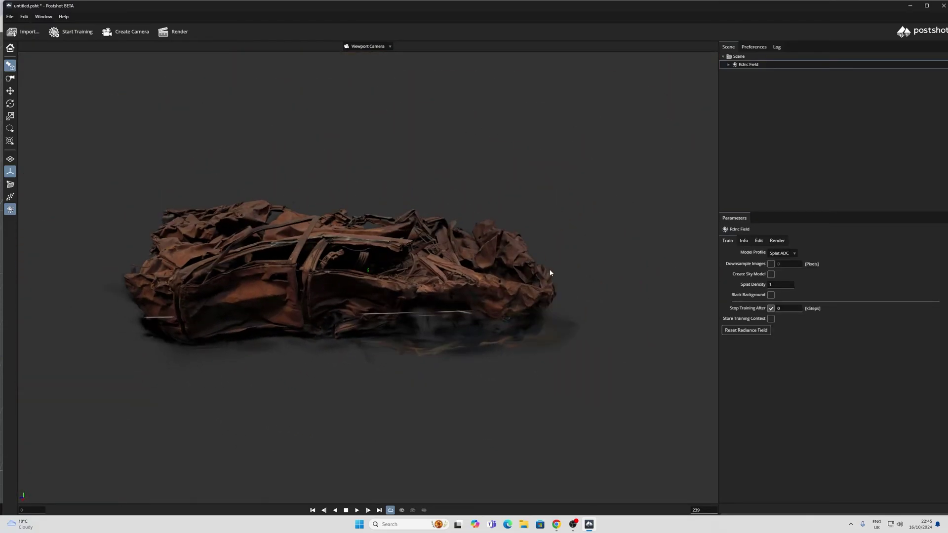
pyautogui.moveTo(585, 316); pyautogui.dragTo(415, 325)
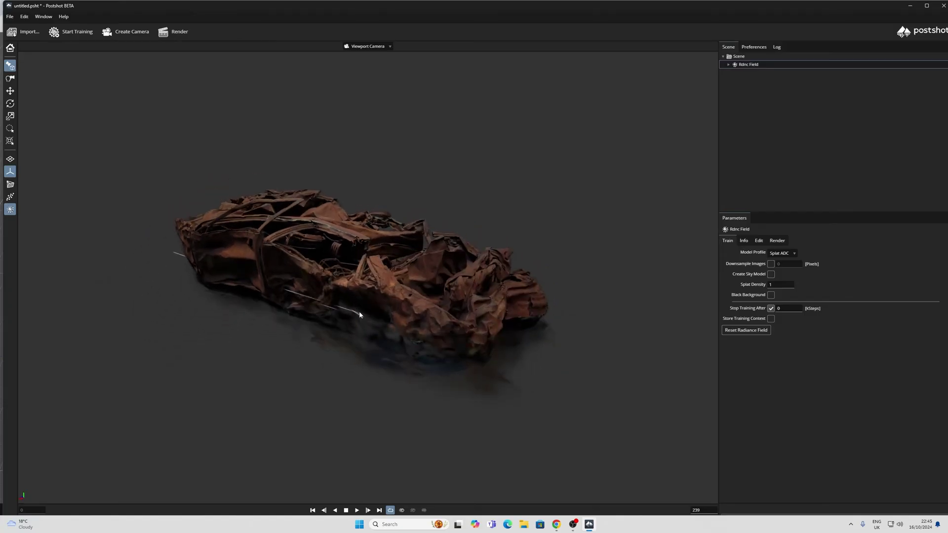
pyautogui.moveTo(359, 315); pyautogui.dragTo(494, 370)
pyautogui.scroll(4, 595, 331)
pyautogui.scroll(3, 566, 315)
pyautogui.scroll(-3, 565, 315)
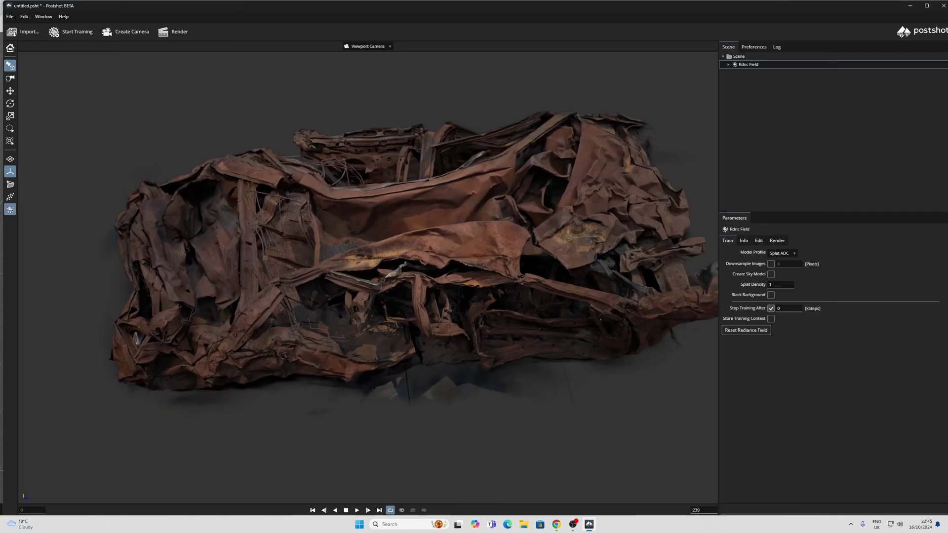
# - Save the scene as untitled_crop_unreal.psht by adding the _unreal suffix
pyautogui.click(10, 19)
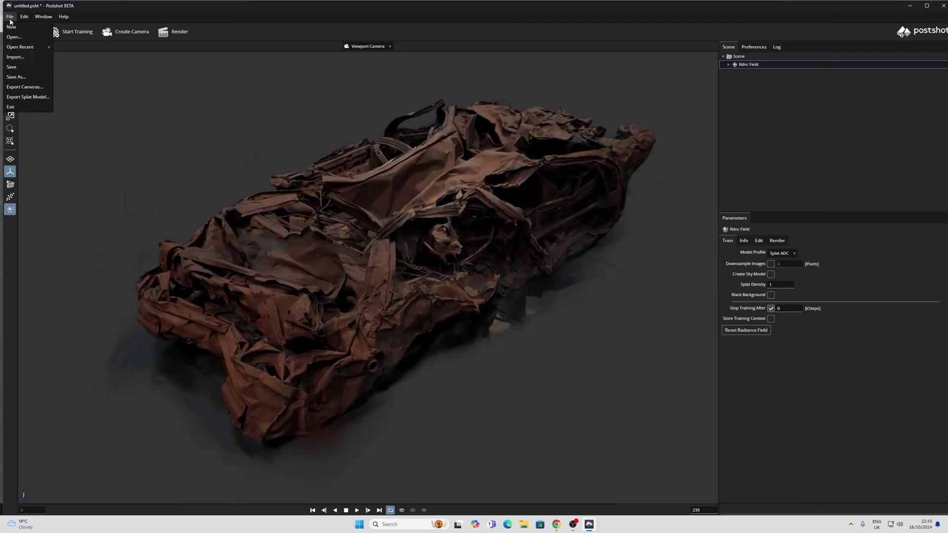
pyautogui.click(26, 78)
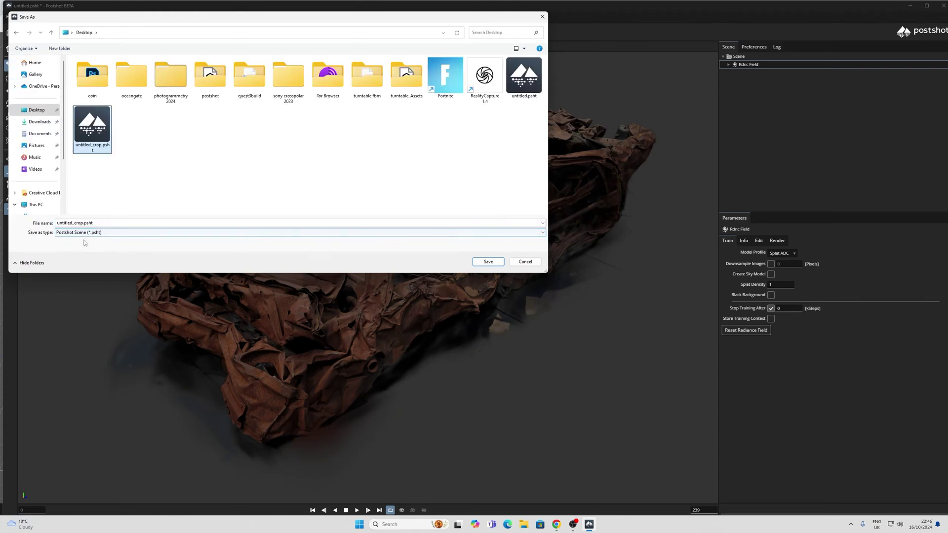
pyautogui.click(83, 223)
pyautogui.write('_unreal')
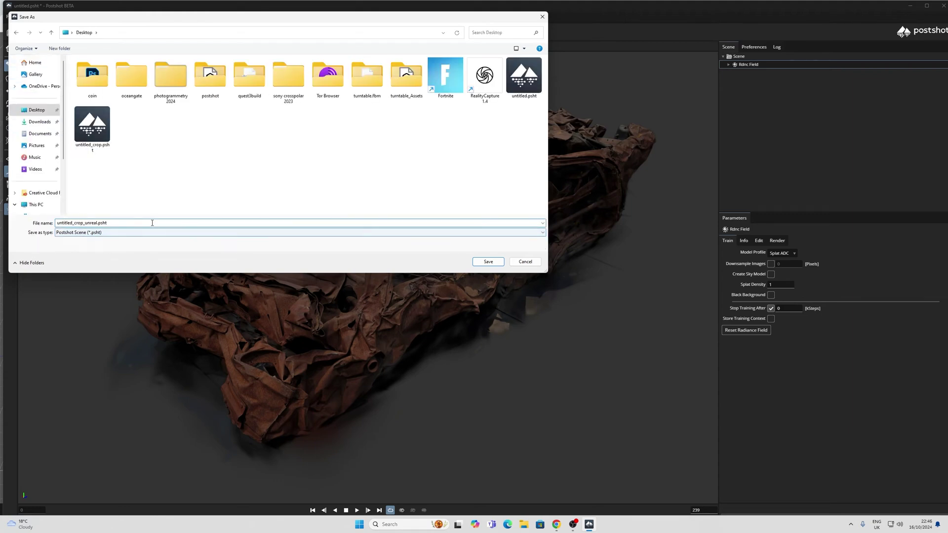
pyautogui.click(488, 261)
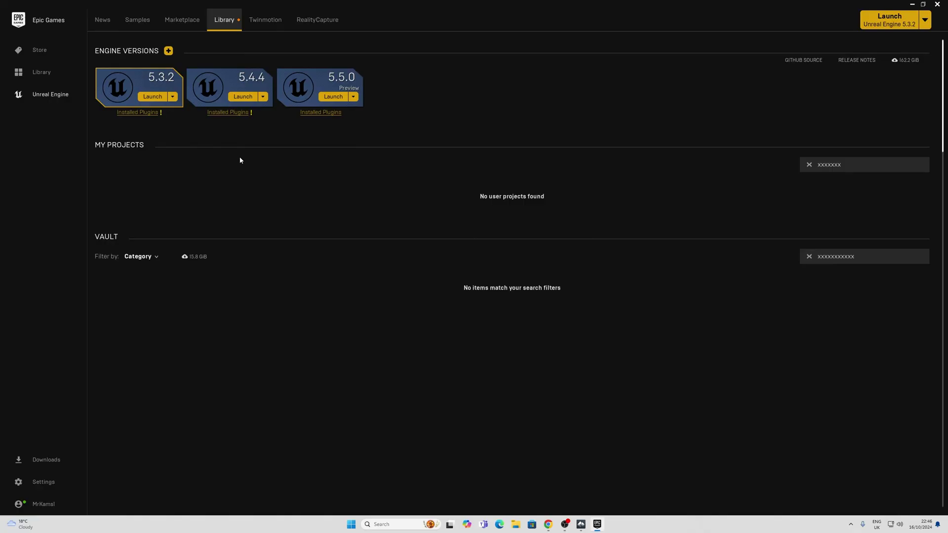
# - Launch Unreal Engine 5.4.4 and create the First Person game project 'gaussiandeelte'
pyautogui.click(242, 97)
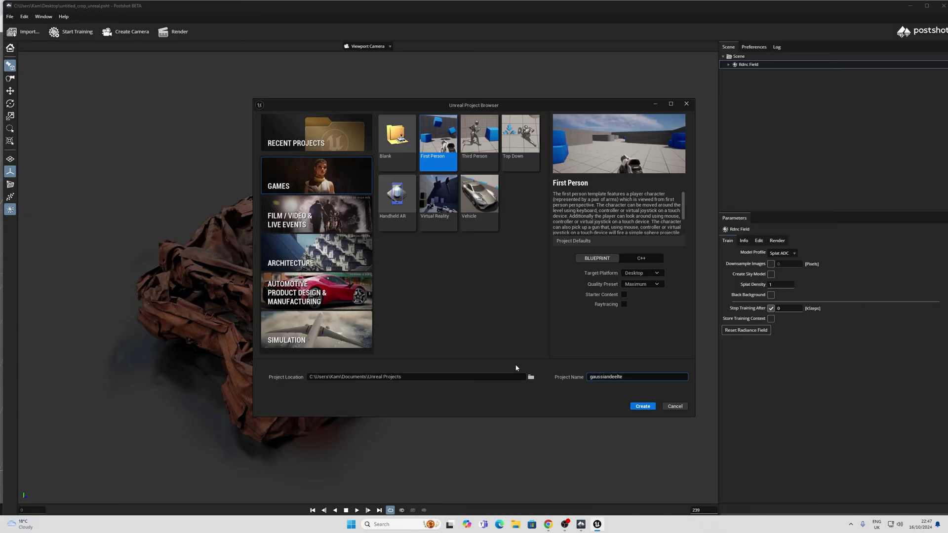
pyautogui.click(641, 409)
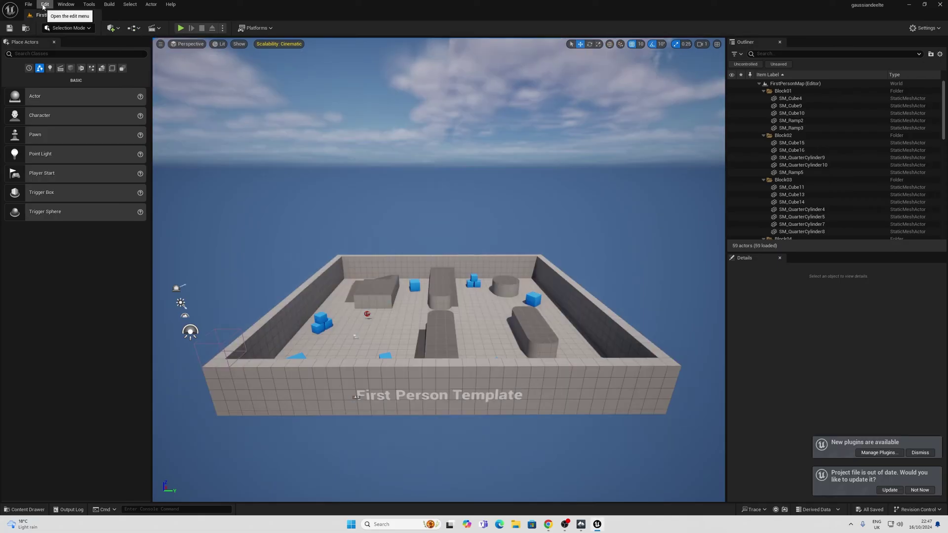
# - Search the Plugins list for 'post' to confirm the Jawset Postshot plugin is enabled
pyautogui.click(45, 4)
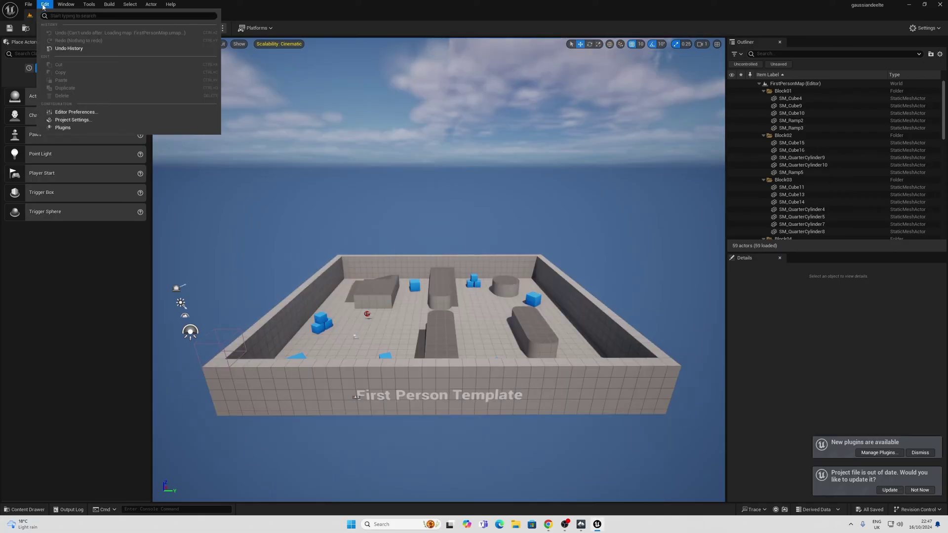
pyautogui.click(63, 128)
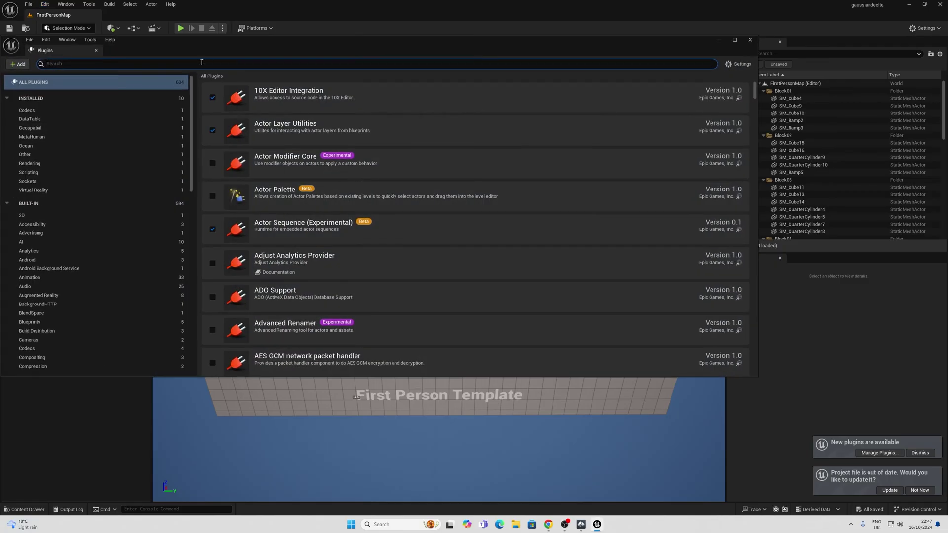
pyautogui.write('post')
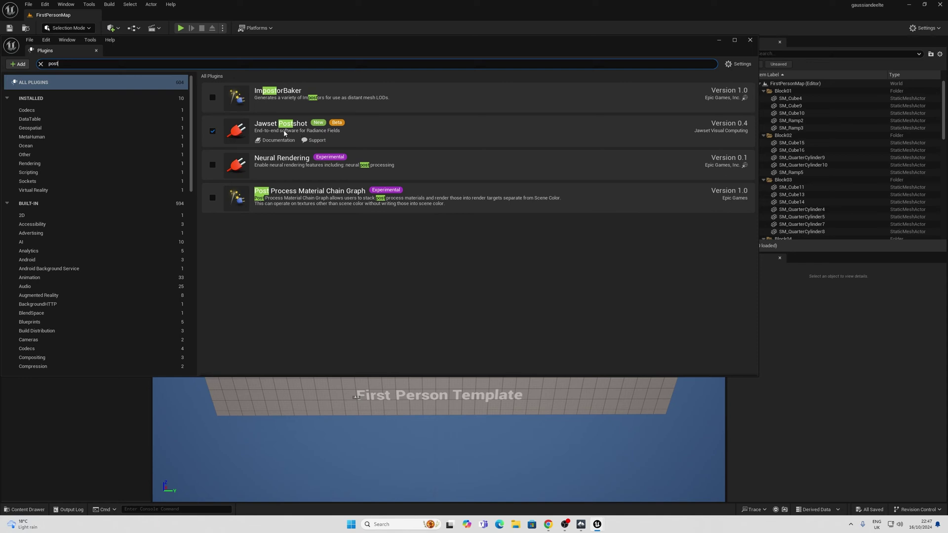
pyautogui.click(722, 43)
# - Import the untitled_crop_unreal .psht file into the /Game Content folder
pyautogui.moveTo(389, 262); pyautogui.dragTo(368, 267, button='right')
pyautogui.scroll(4, 392, 268)
pyautogui.hotkey('ctrl', 'space')
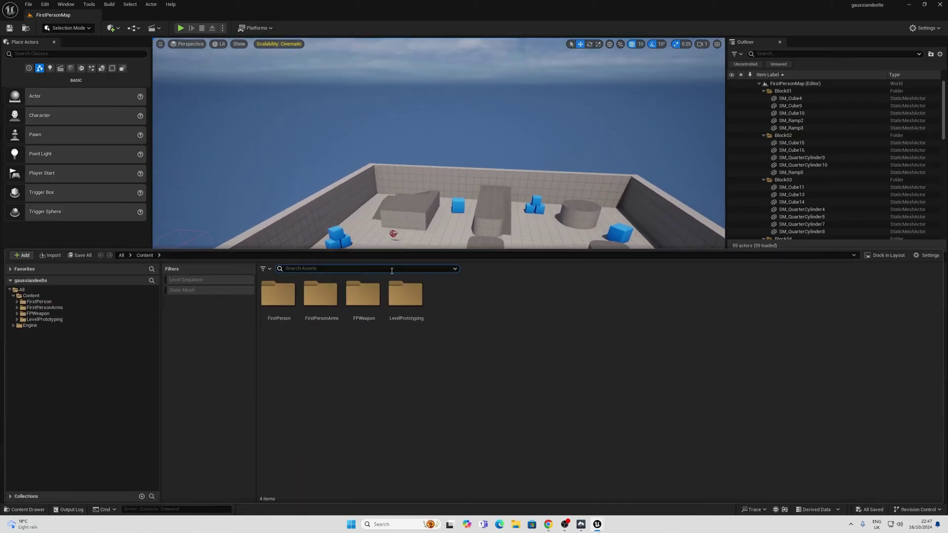
pyautogui.rightClick(451, 307)
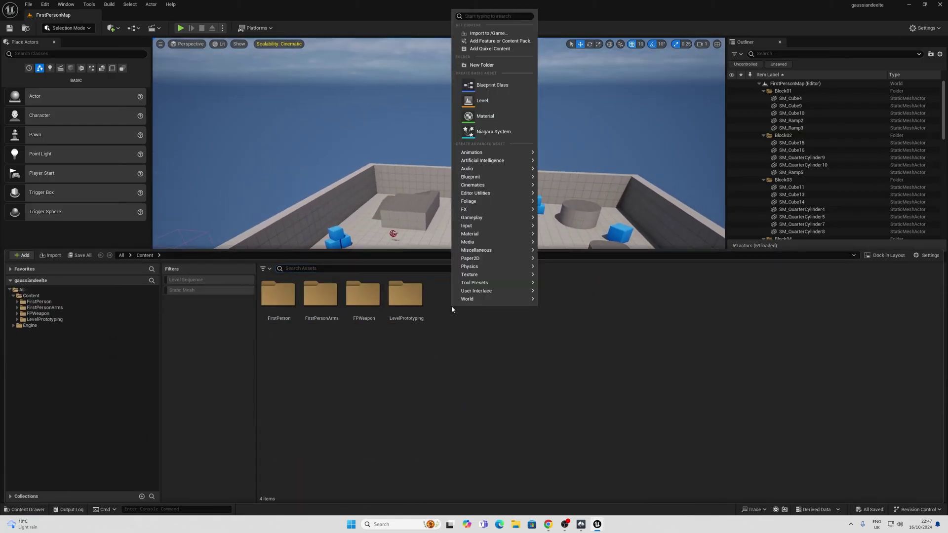
pyautogui.click(486, 33)
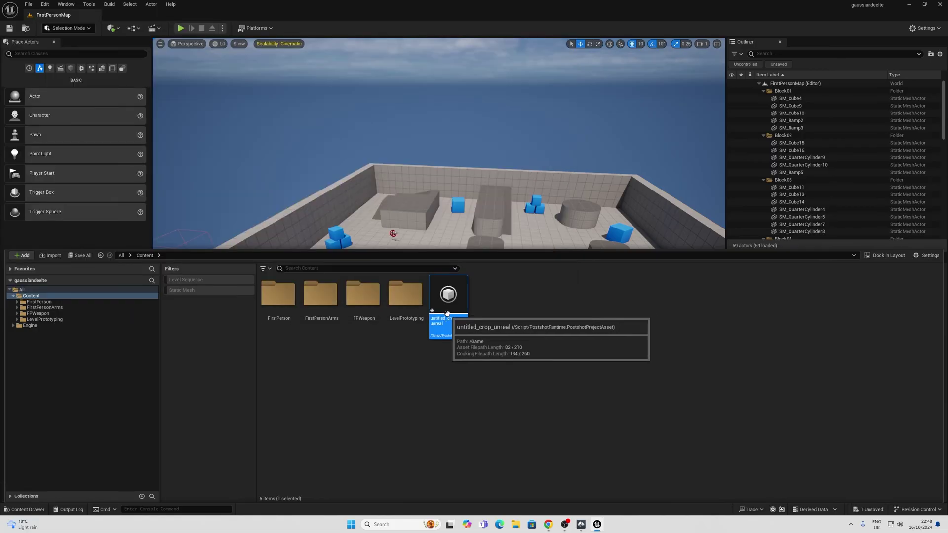
# - Drop the untitled_crop_unreal splat into the arena and raise it to Z 100
pyautogui.moveTo(446, 316); pyautogui.dragTo(427, 256)
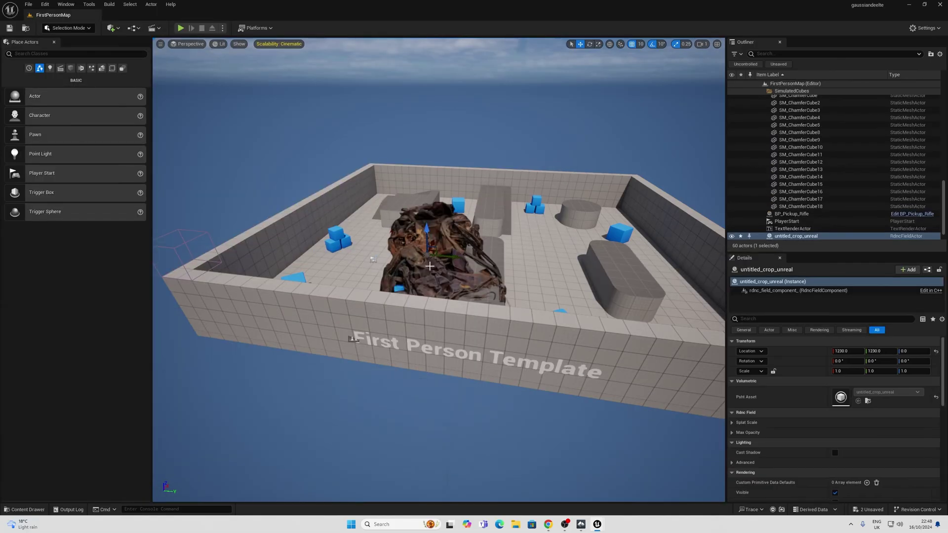
pyautogui.moveTo(428, 263)
pyautogui.mouseDown(button='right')
pyautogui.moveTo(533, 281)
pyautogui.moveTo(474, 281)
pyautogui.moveTo(438, 255)
pyautogui.mouseUp(button='right')
pyautogui.press('a')
pyautogui.moveTo(433, 232); pyautogui.dragTo(434, 208)
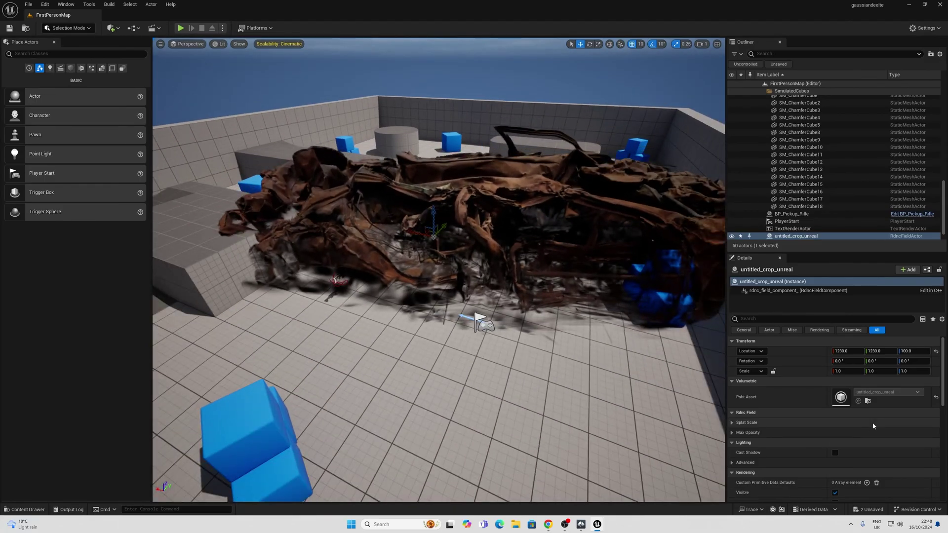
# - Lock the scale and set a uniform scale of 0.25 on the splat
pyautogui.click(773, 371)
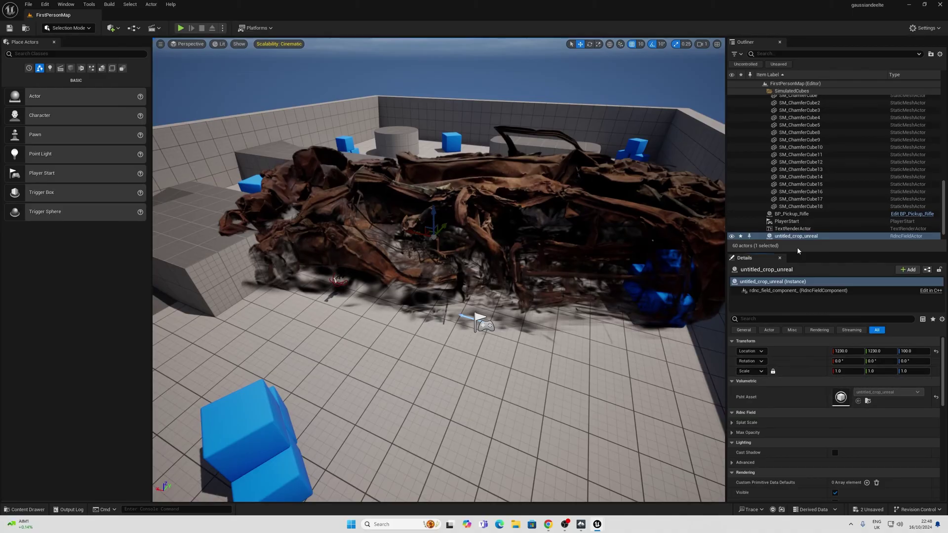
pyautogui.click(845, 373)
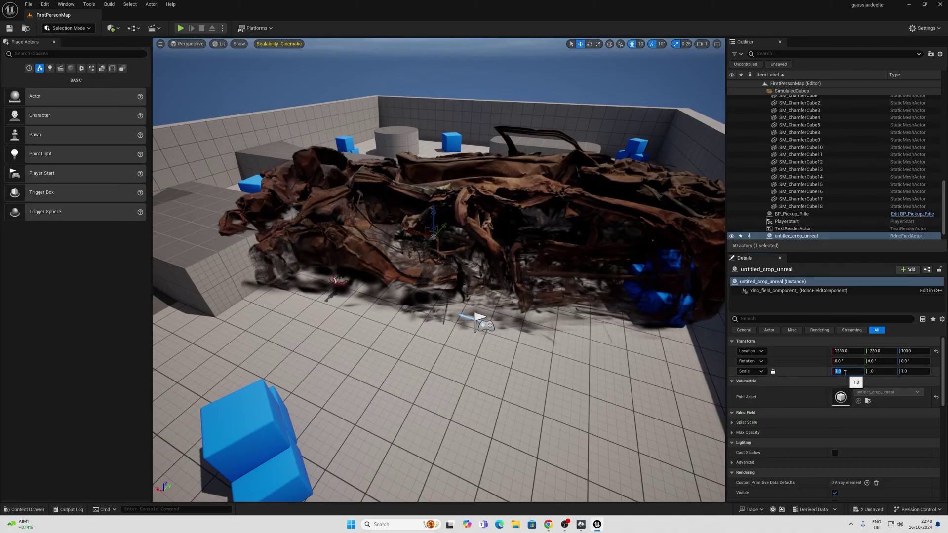
pyautogui.write('0.25')
pyautogui.press('Return')
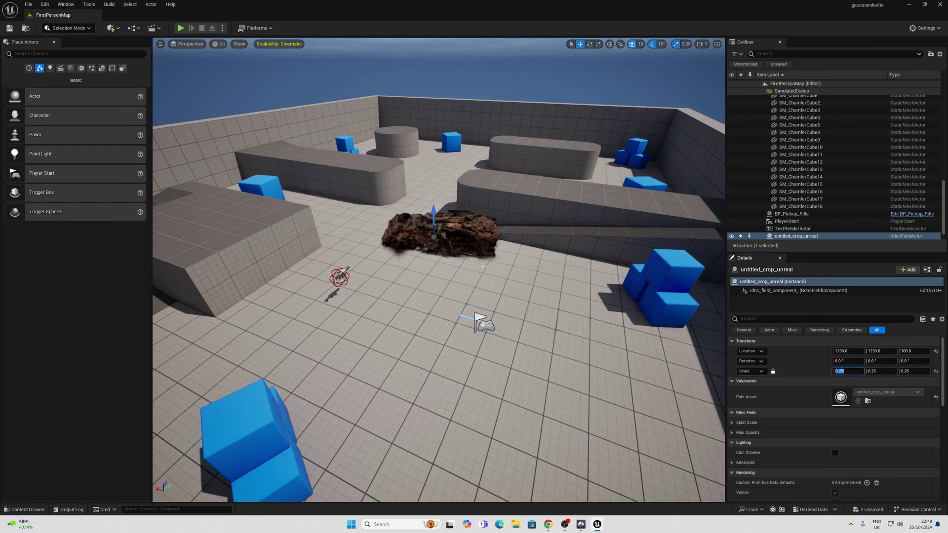
# - Lower the splat to Z 50 onto the floor and slide it to a new spot
pyautogui.scroll(8, 409, 236)
pyautogui.moveTo(428, 177); pyautogui.dragTo(429, 216)
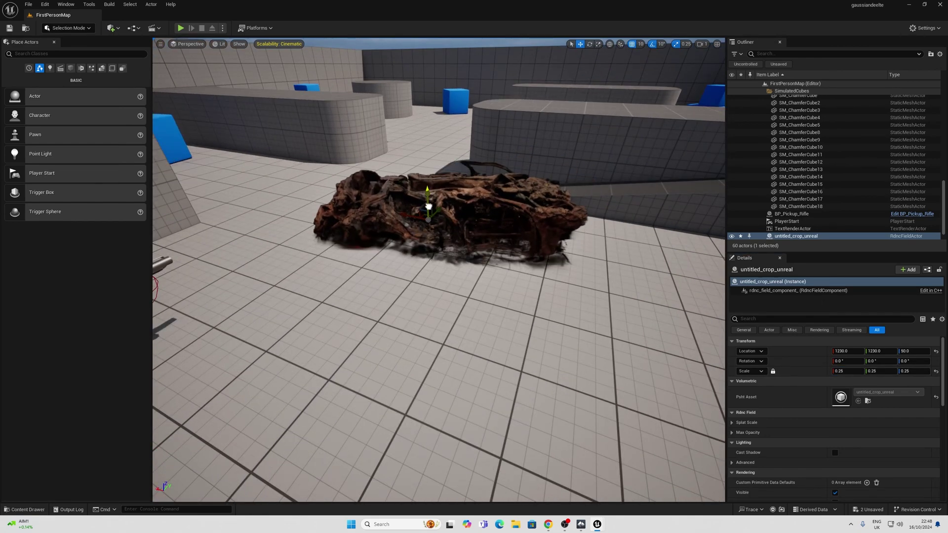
pyautogui.press('d')
pyautogui.moveTo(447, 229); pyautogui.dragTo(247, 228, button='right')
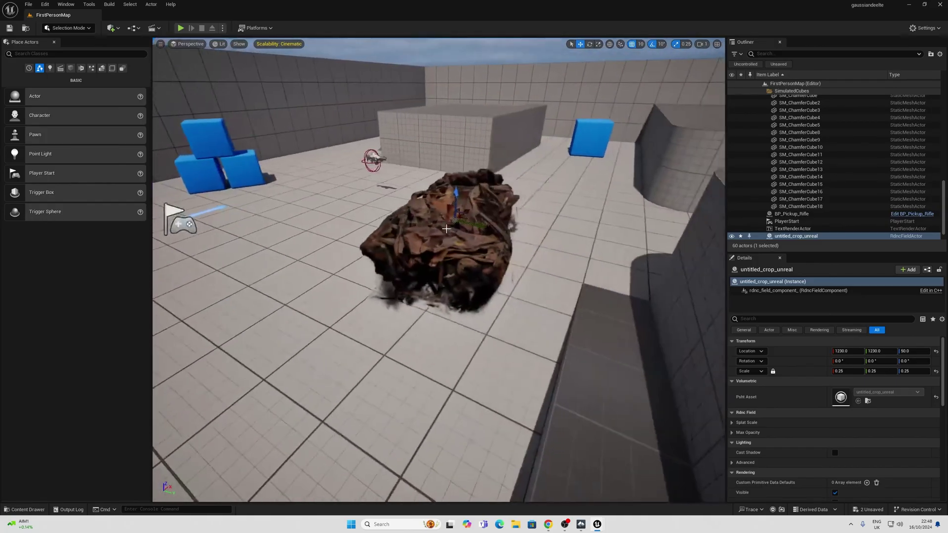
pyautogui.moveTo(446, 228); pyautogui.dragTo(495, 202)
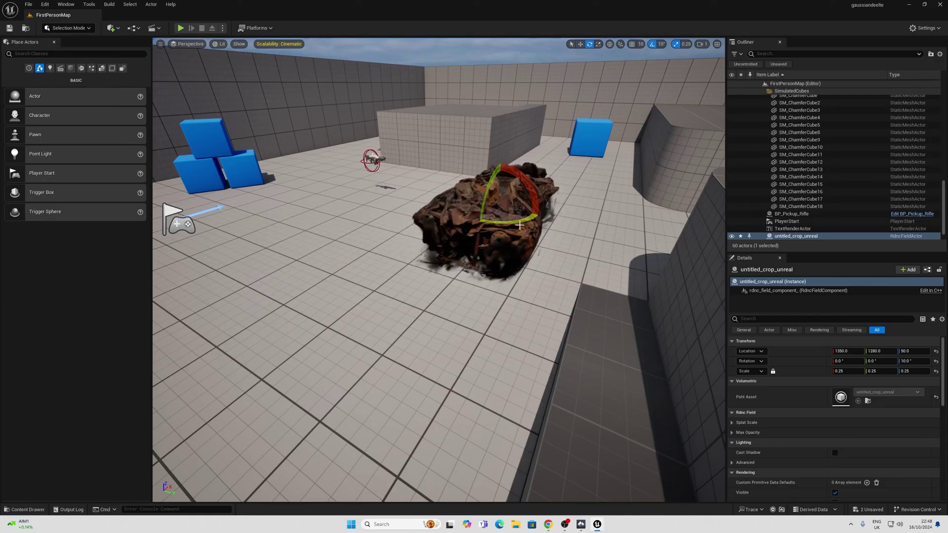
# - Play the level, walk to the car wreck, fire at it, and climb over it
pyautogui.click(181, 28)
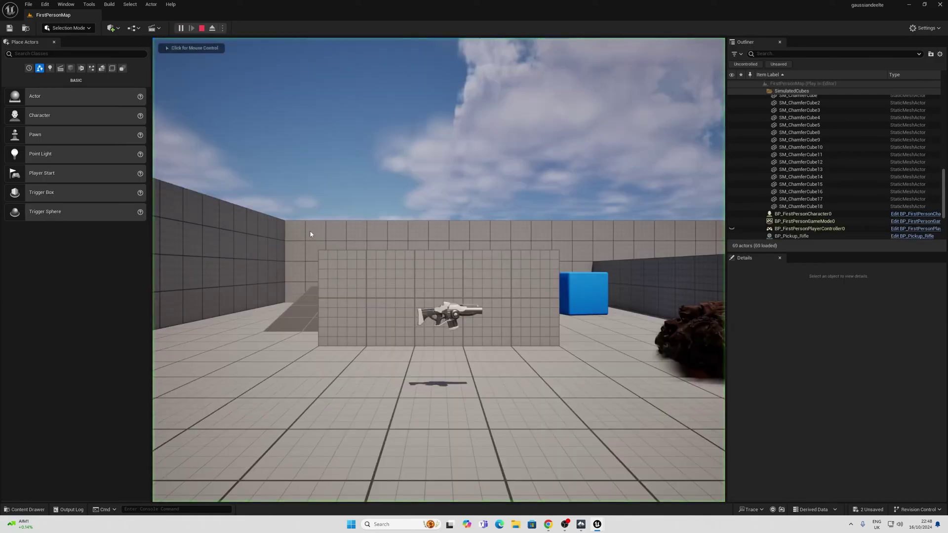
pyautogui.press('w')
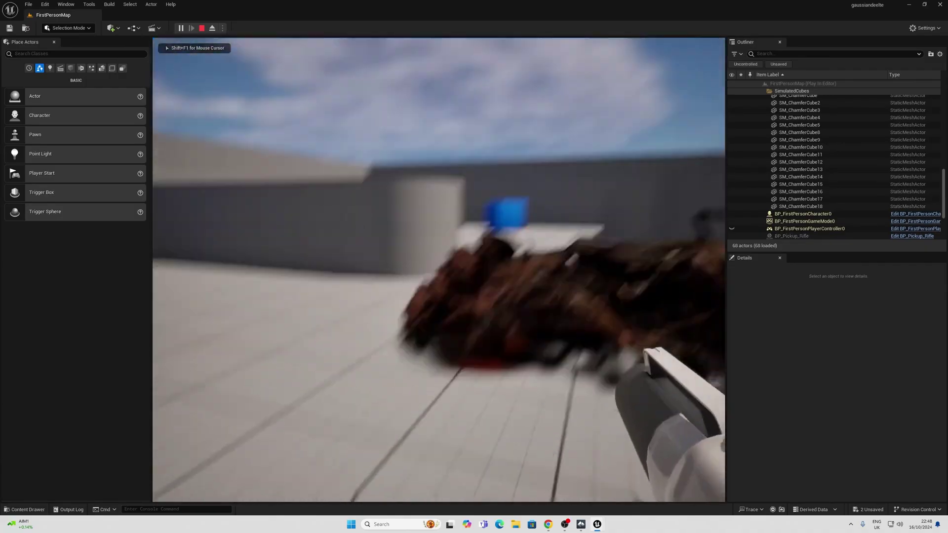
pyautogui.press('w')
pyautogui.click(439, 271)
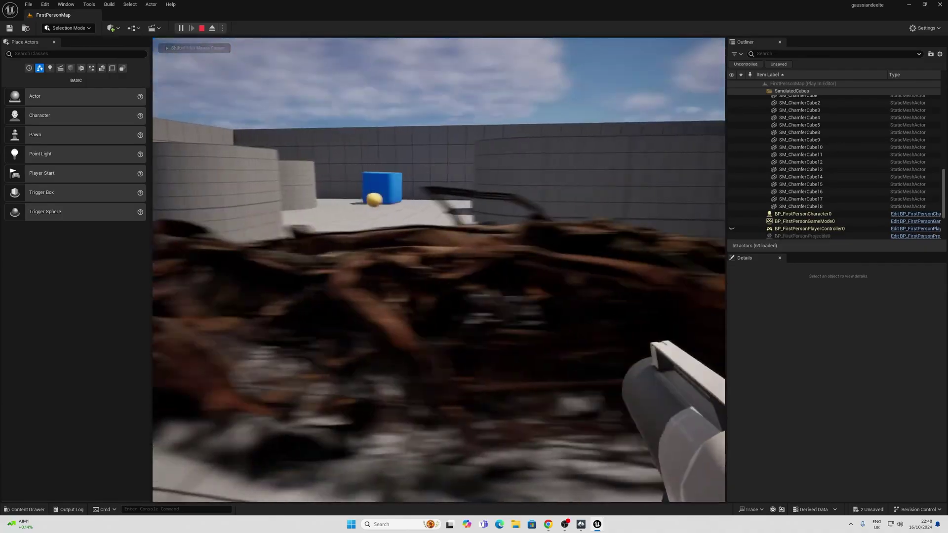
pyautogui.press('w')
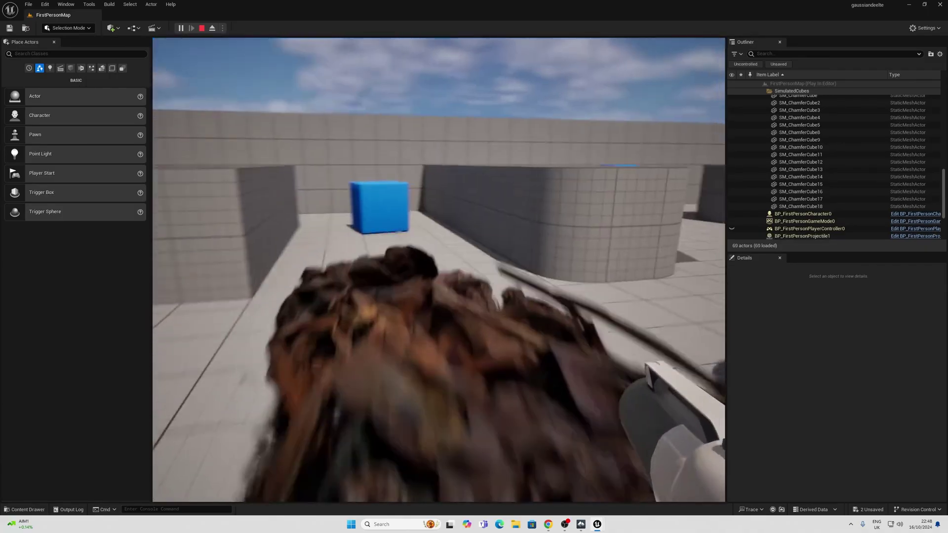
pyautogui.press('space')
pyautogui.press('w')
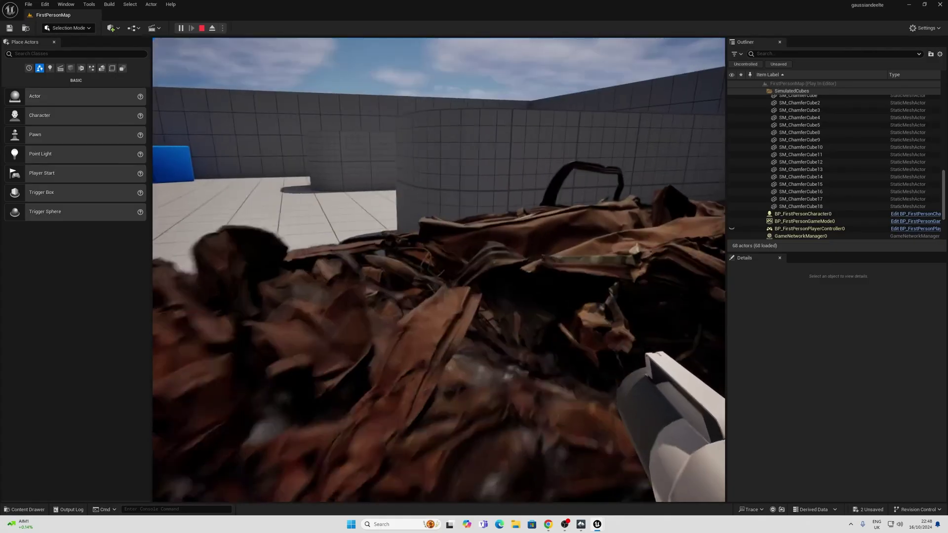
# - Strafe around the wreck, walk back onto it, and fire toward the blue cubes
pyautogui.press('a')
pyautogui.press('w')
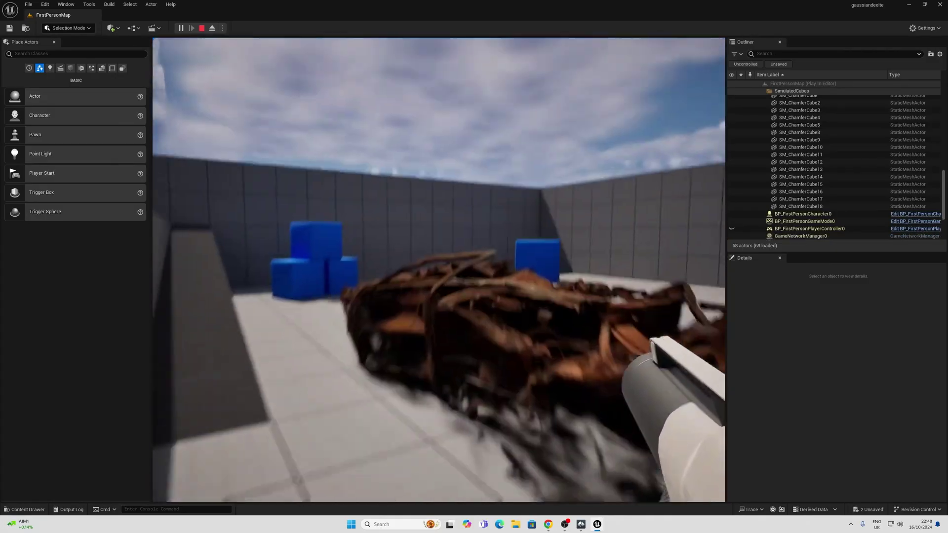
pyautogui.click(439, 270)
pyautogui.press('d')
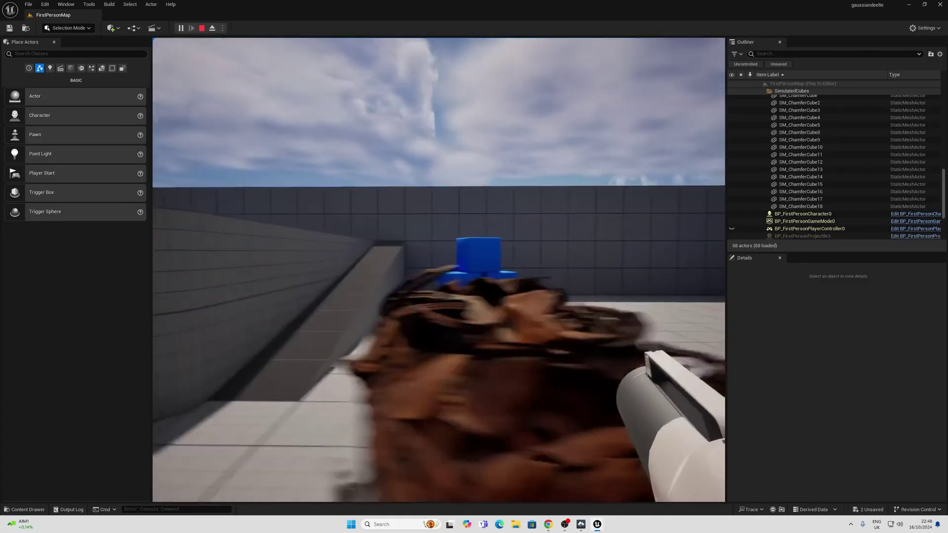
pyautogui.press('d')
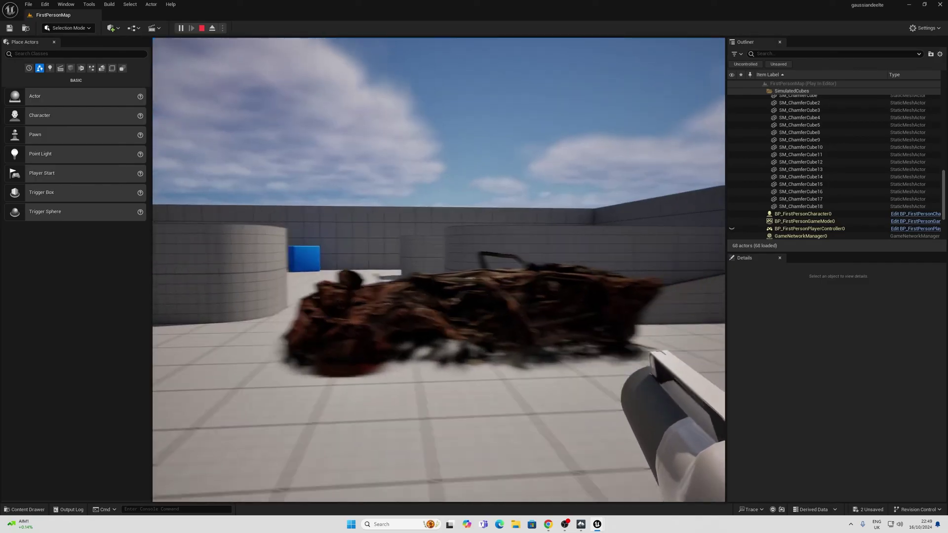
pyautogui.press('w')
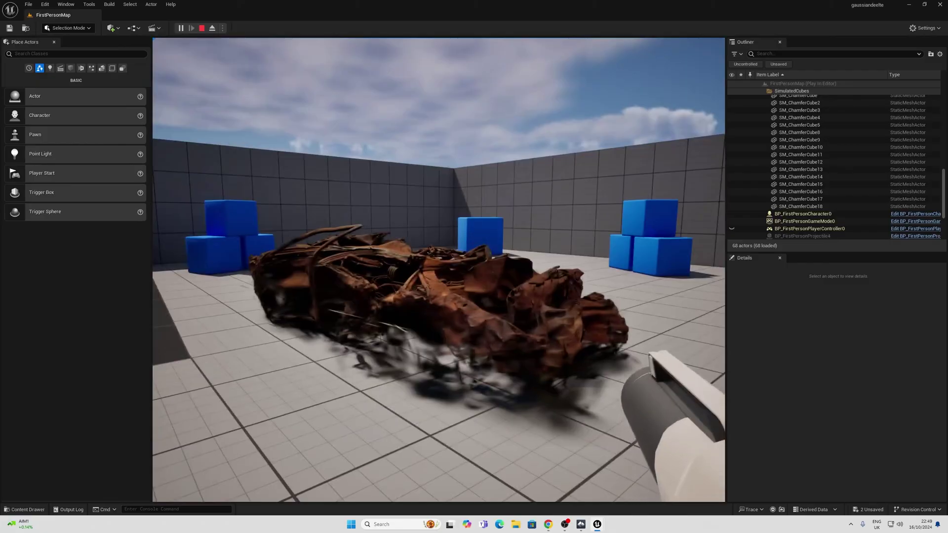
pyautogui.press('w')
pyautogui.click(439, 270)
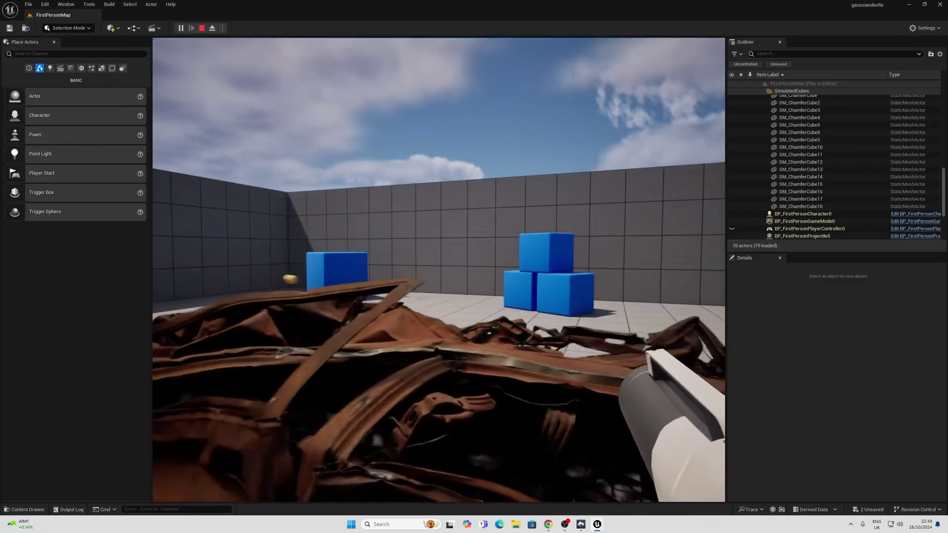